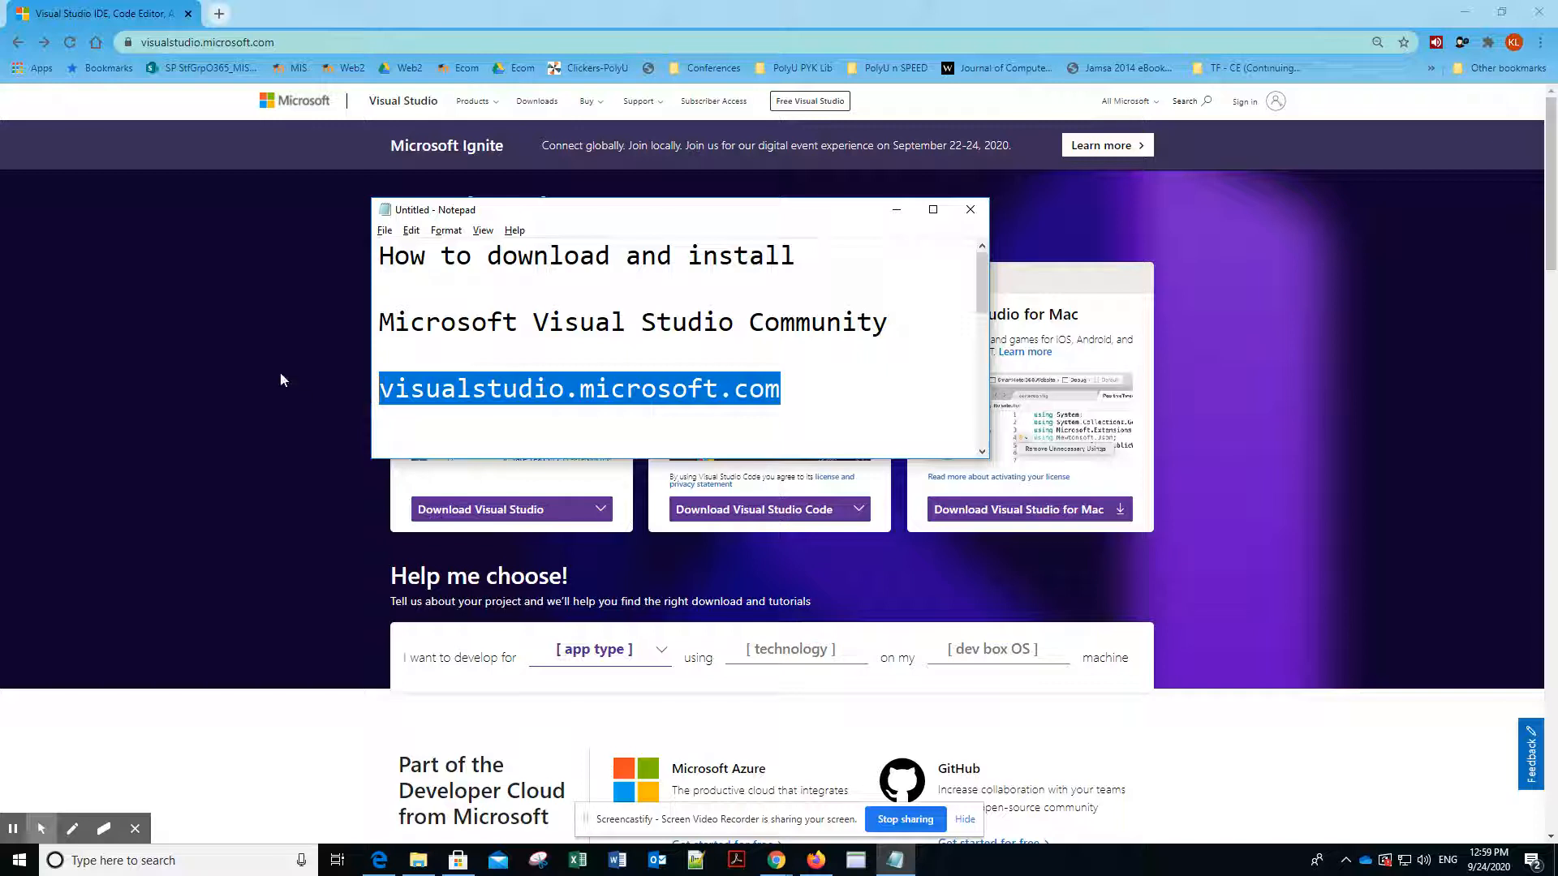
# - Download the Visual Studio Community 2019 installer from the Visual Studio website and save it in the Downloads folder
pyautogui.click(281, 379)
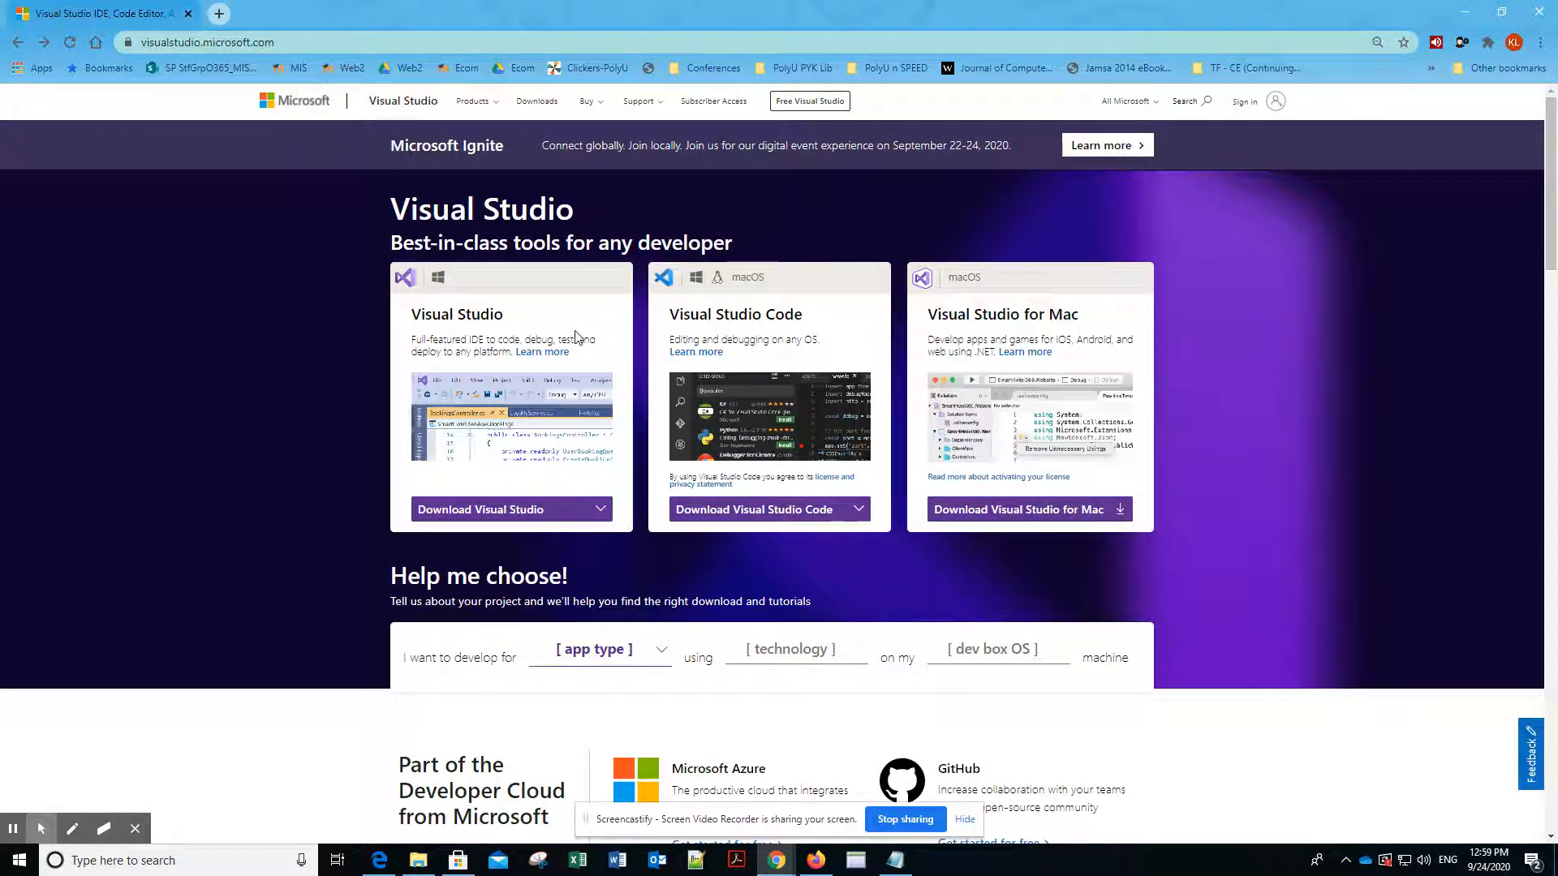
pyautogui.click(600, 509)
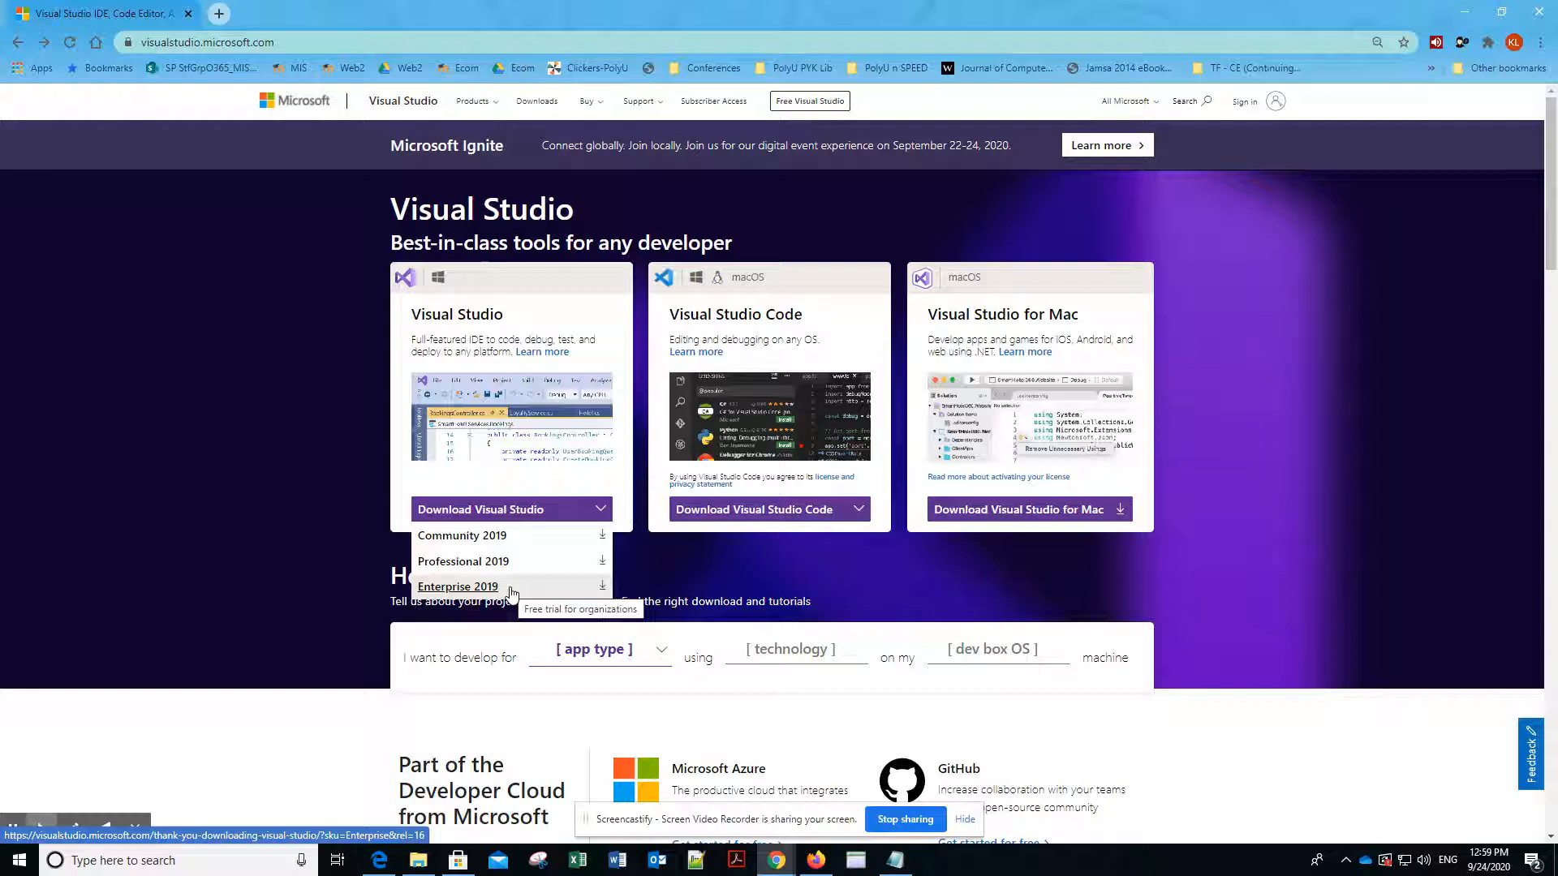
pyautogui.click(481, 539)
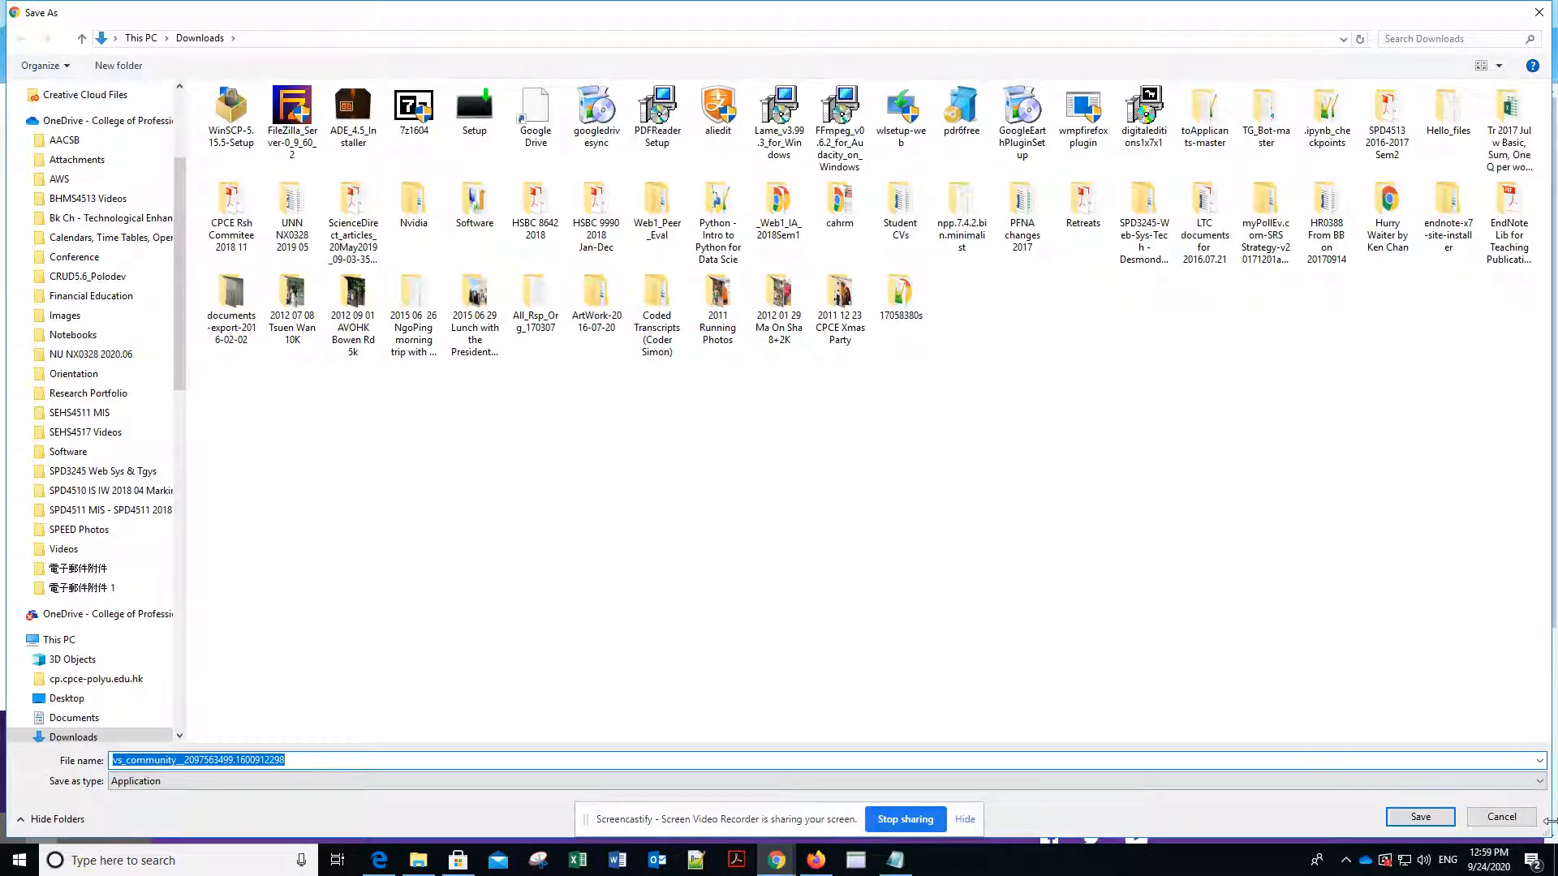
pyautogui.click(1421, 816)
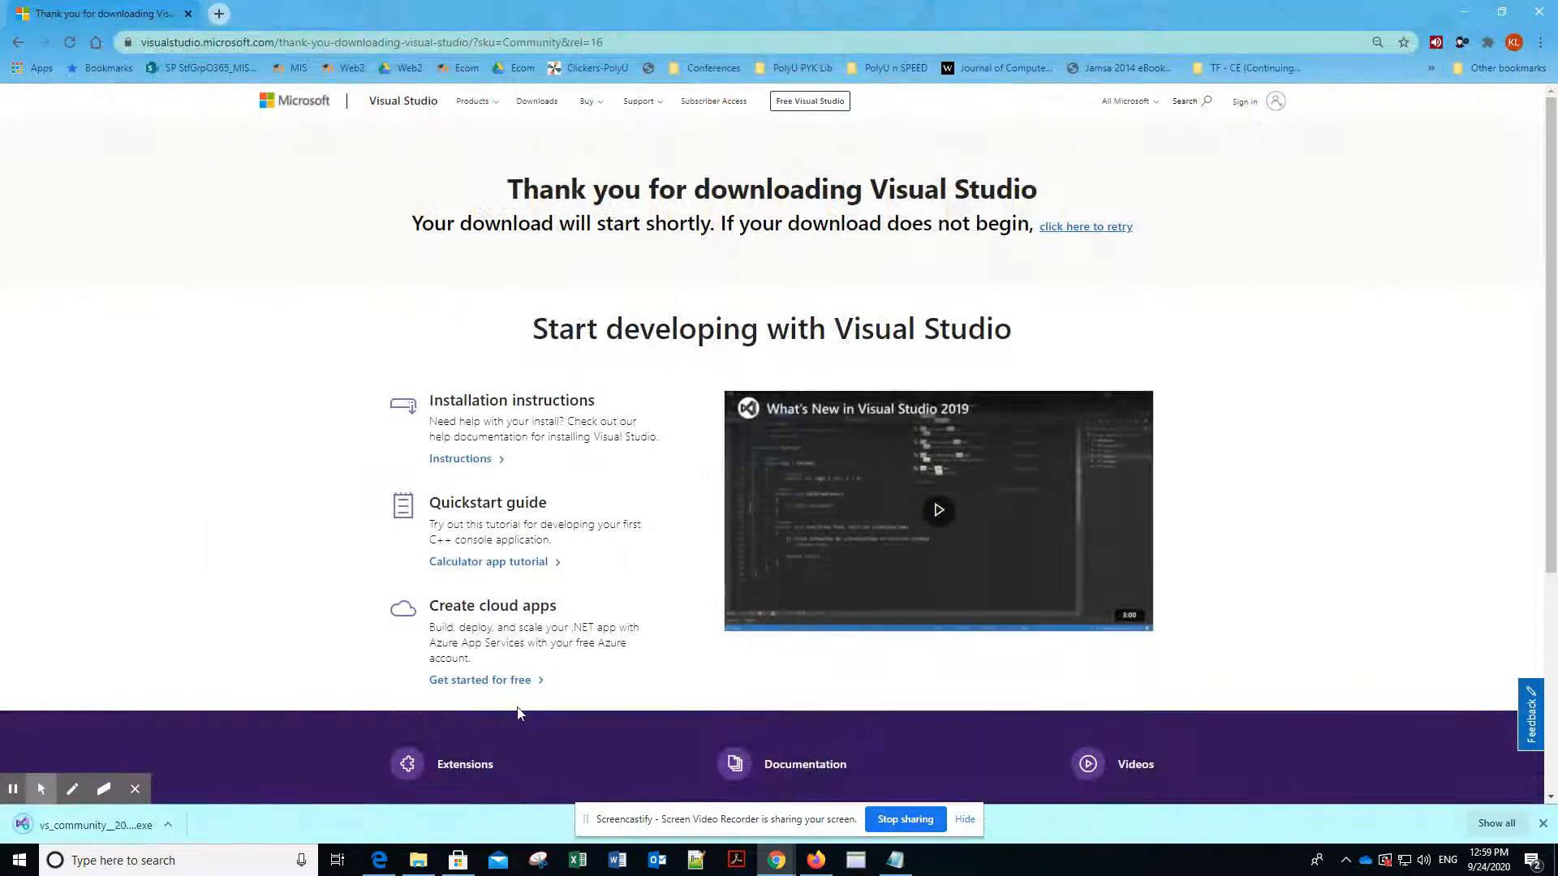
# - Run the downloaded installer, agree to continue with setup, and bring up the installer's workload selection
pyautogui.click(95, 825)
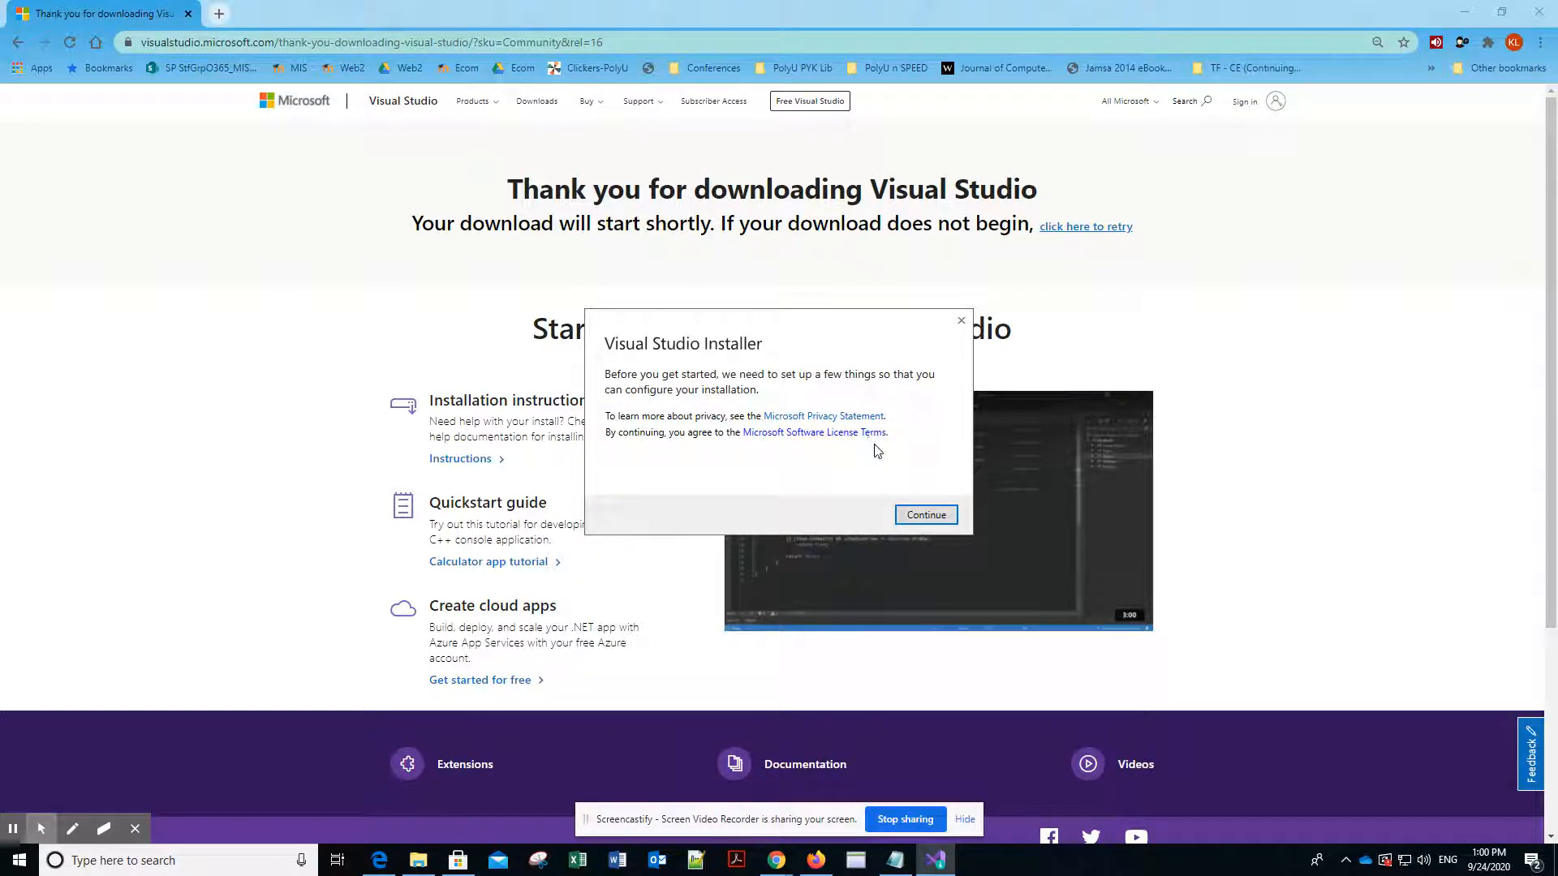
pyautogui.click(934, 523)
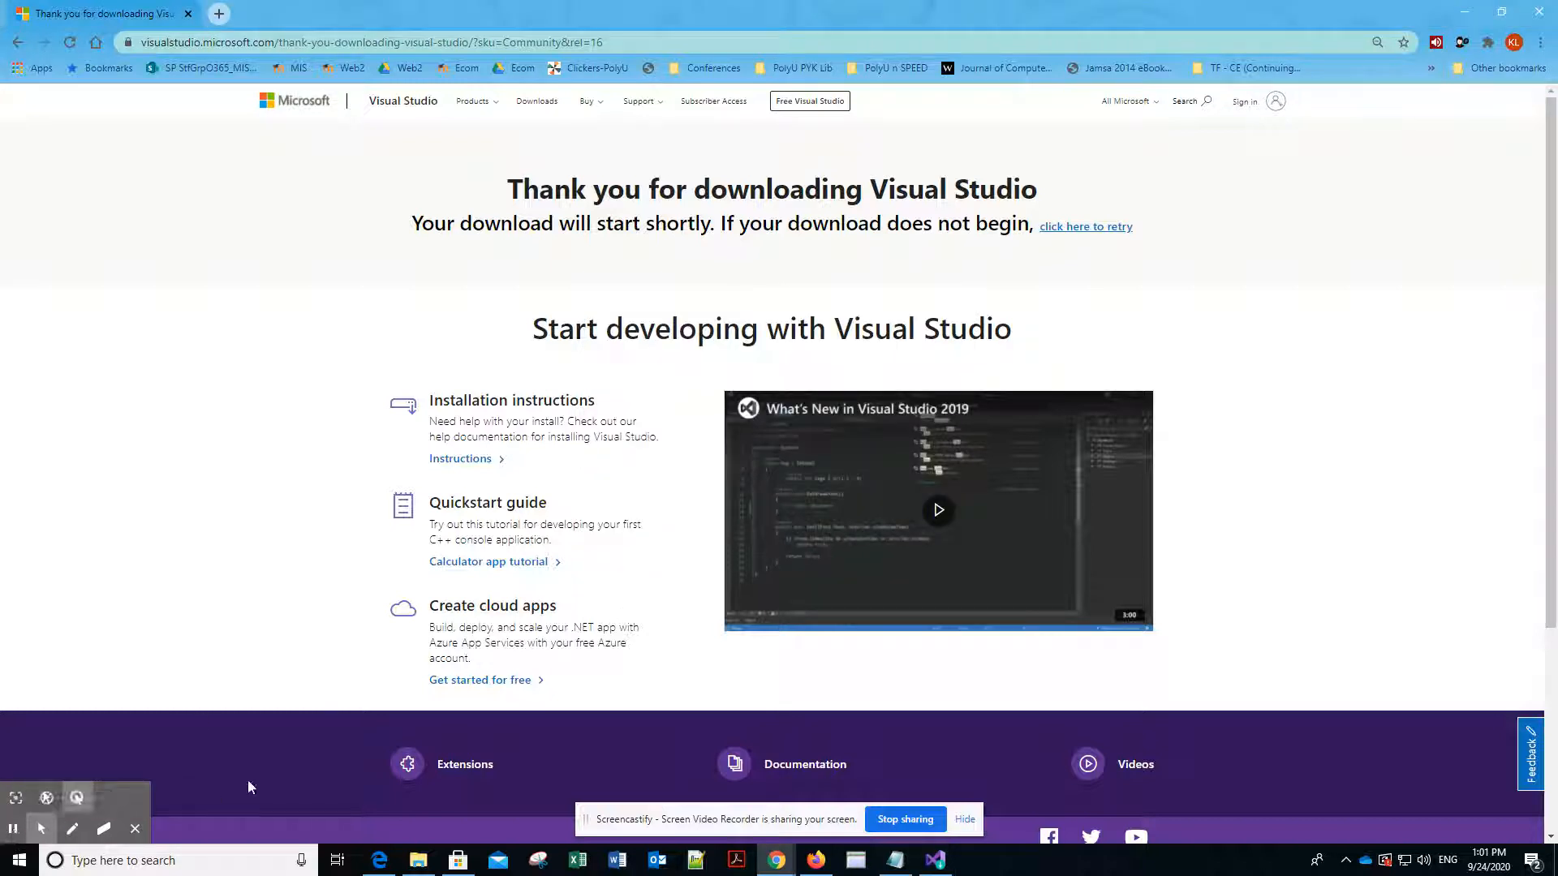
pyautogui.click(933, 862)
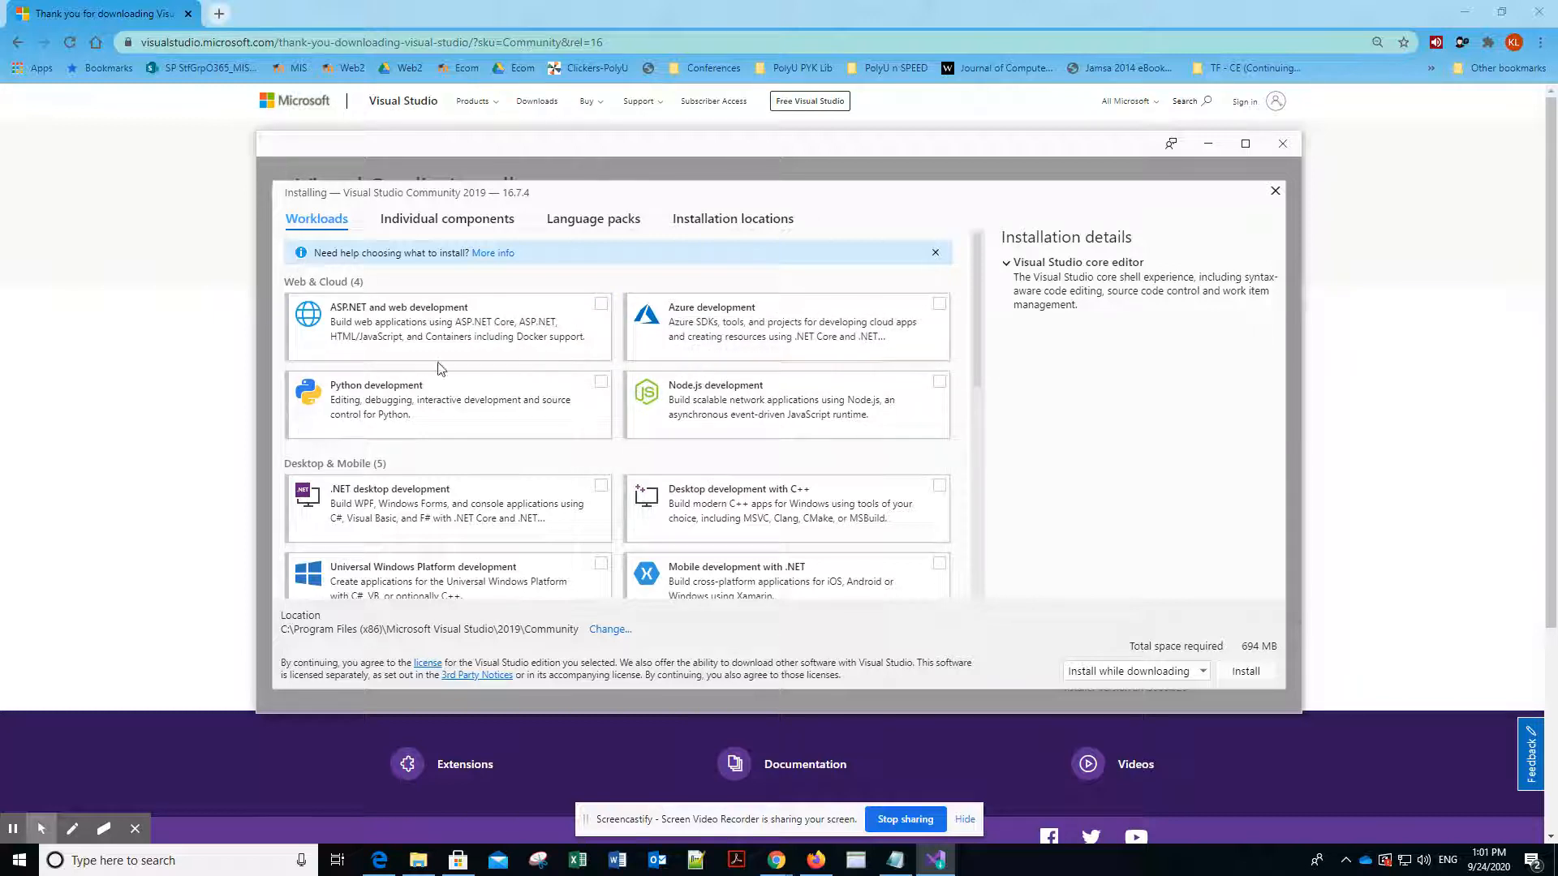
# - Select the .NET desktop development and ASP.NET and web development workloads for installation
pyautogui.scroll(-2, 410, 492)
pyautogui.scroll(-2, 409, 492)
pyautogui.scroll(-2, 410, 493)
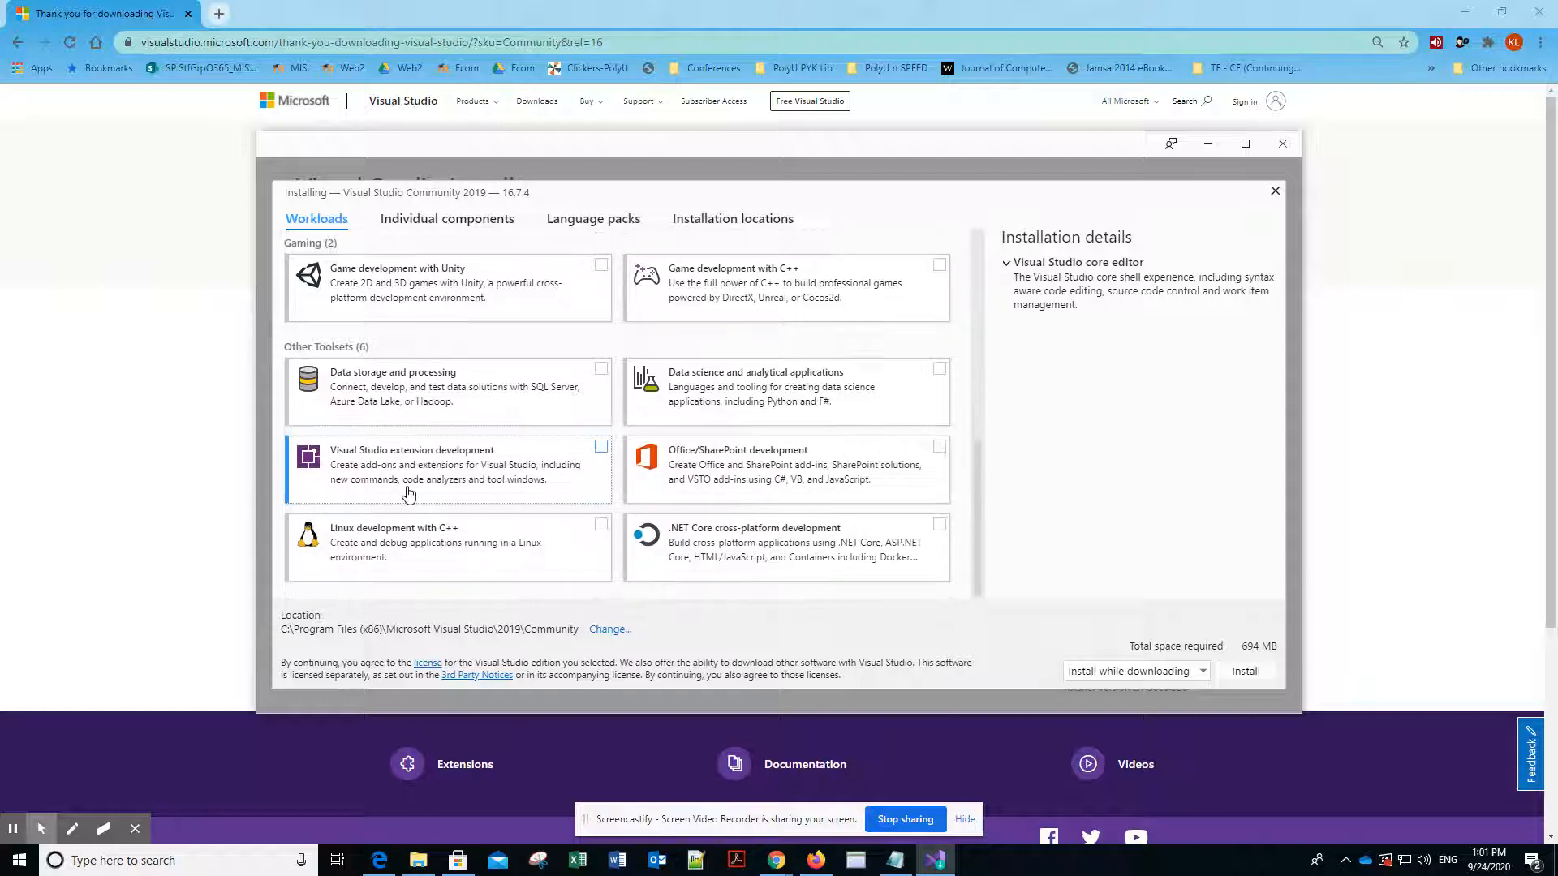
pyautogui.scroll(6, 409, 492)
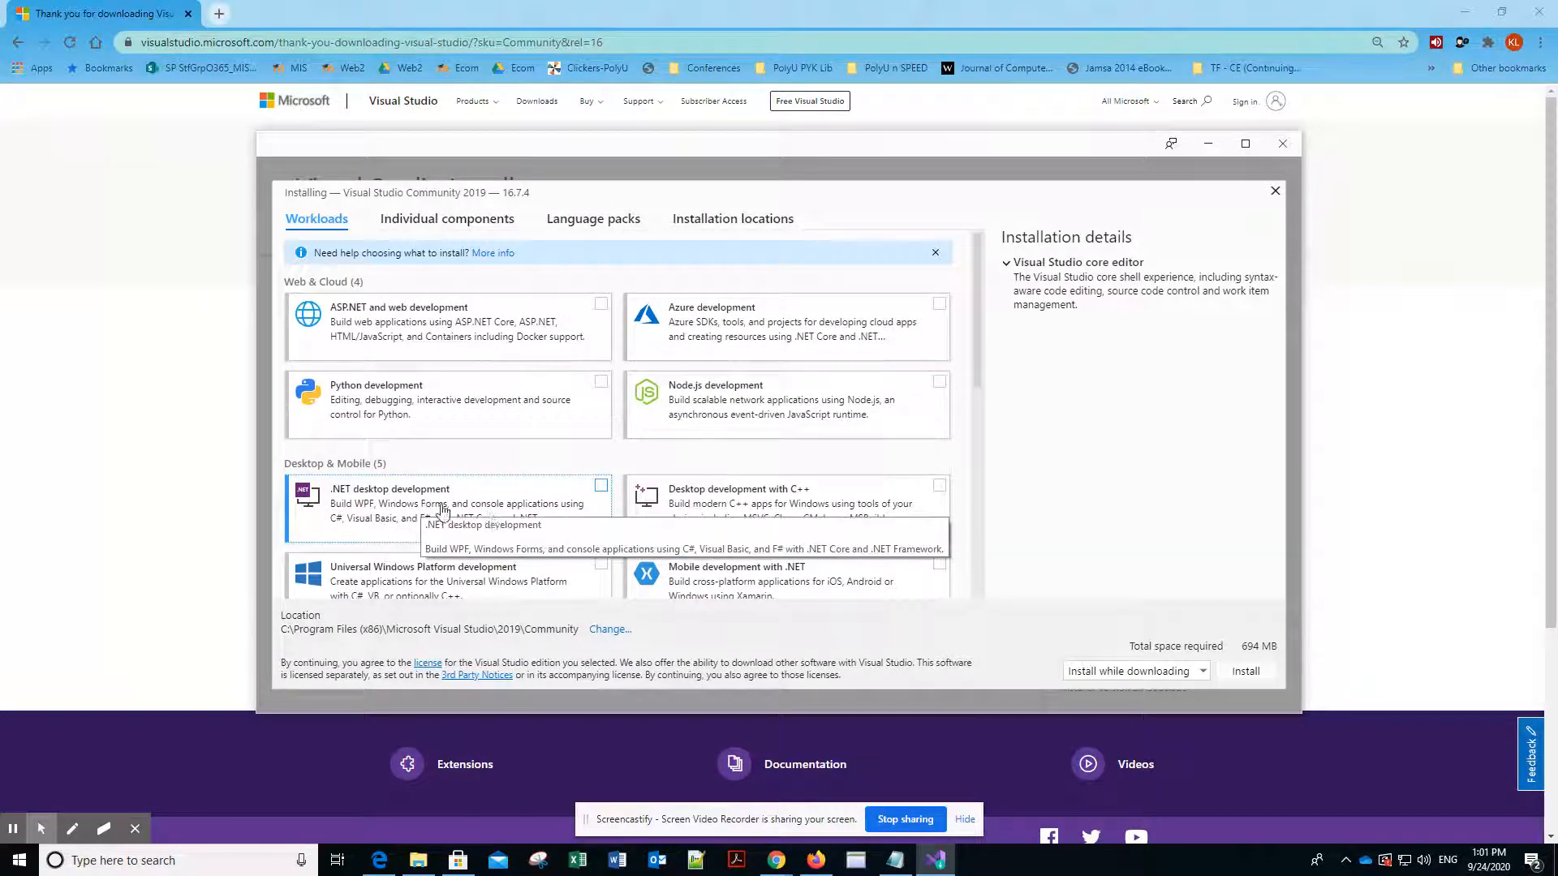
pyautogui.click(601, 487)
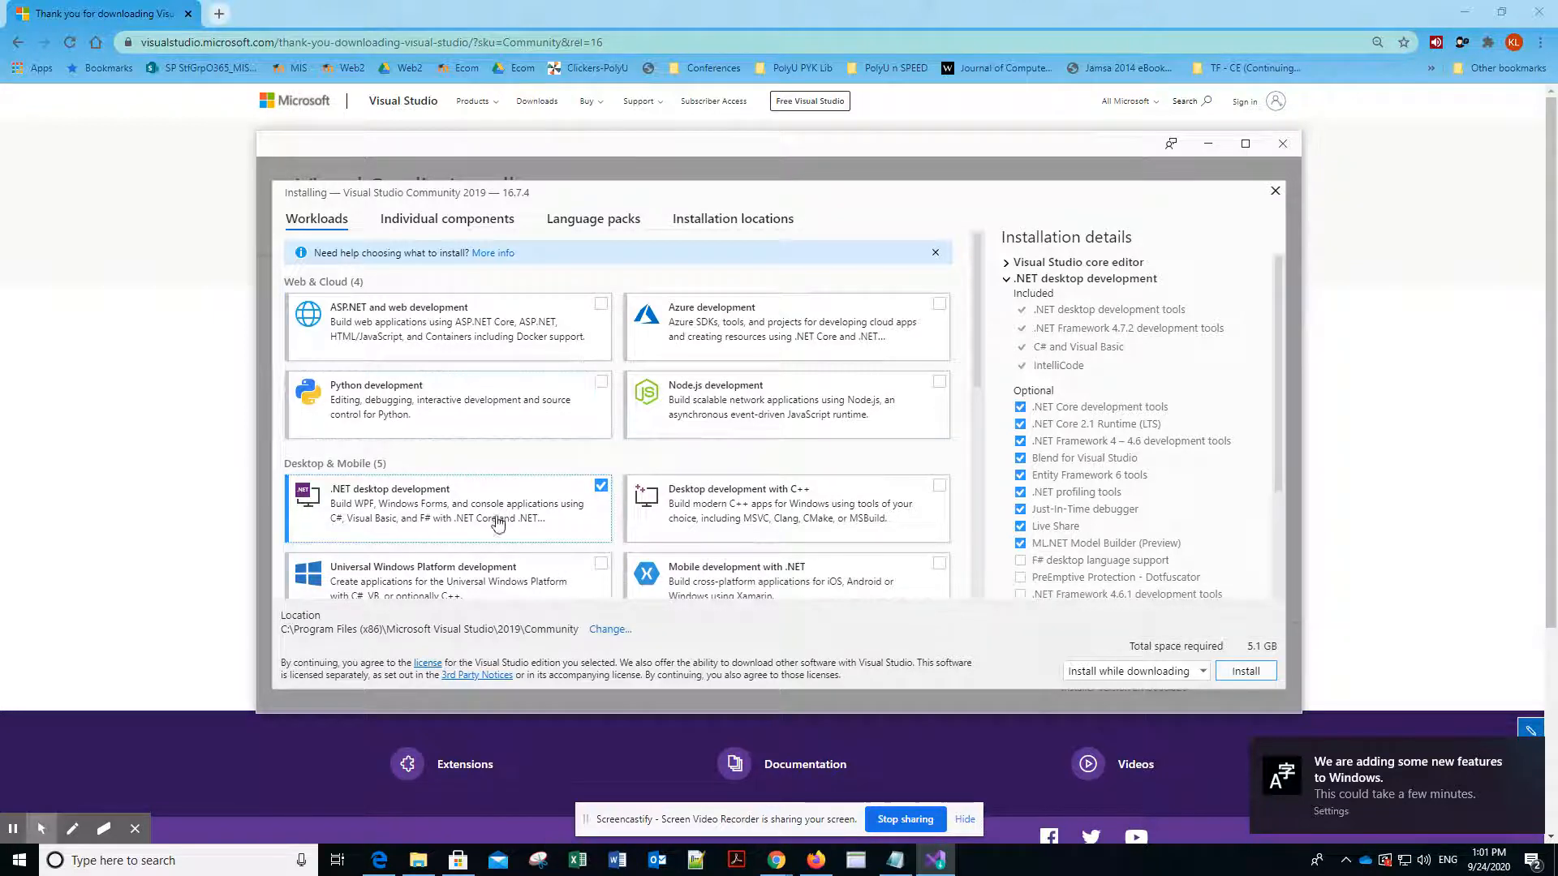
pyautogui.click(599, 316)
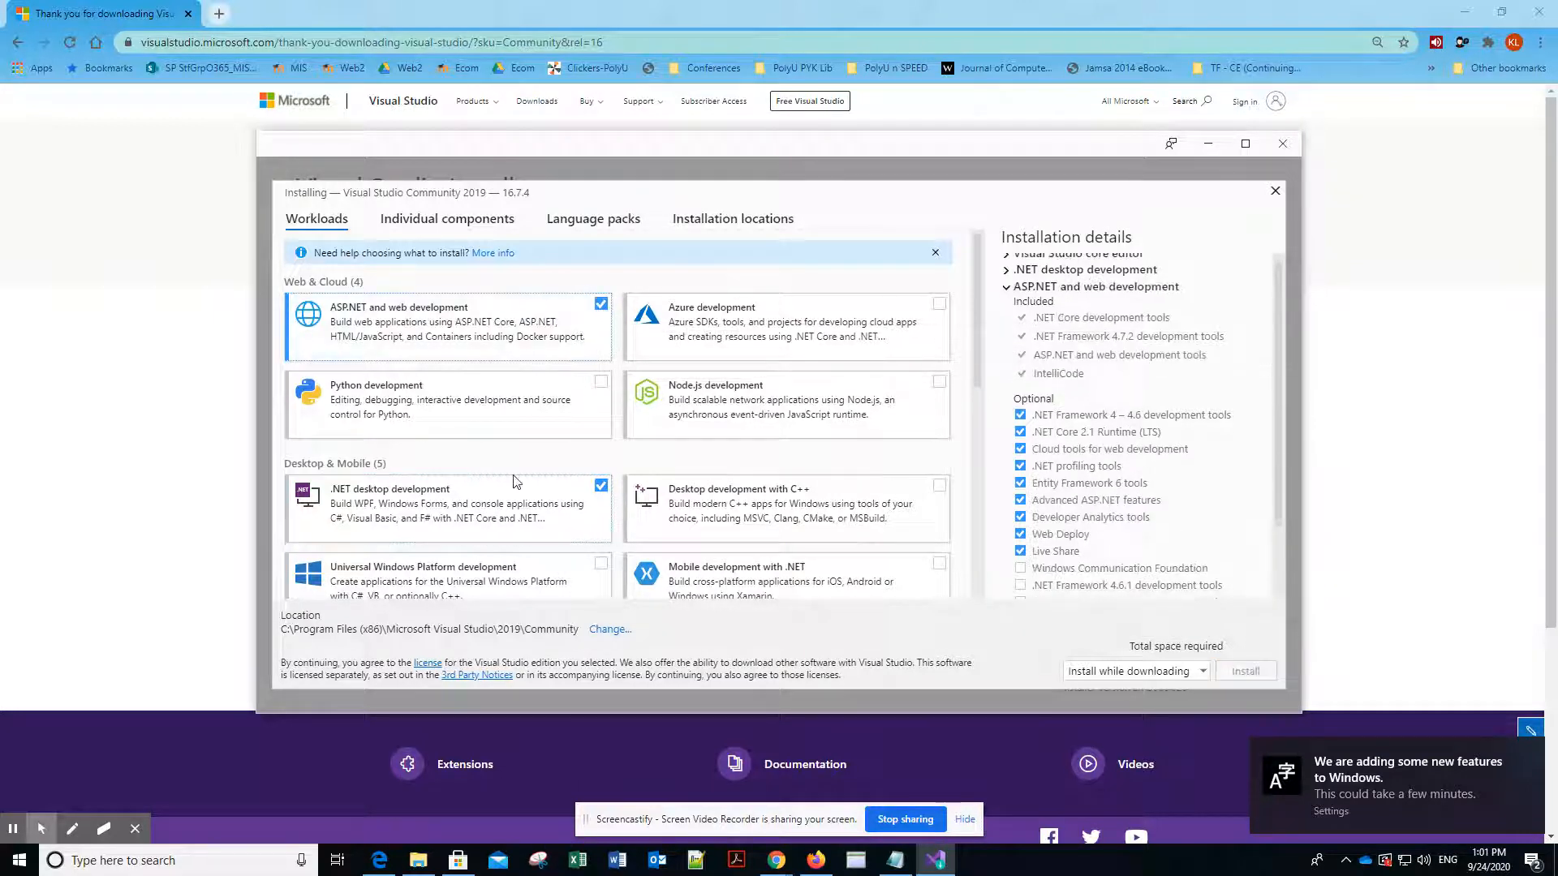
# - Add the Data storage and processing workload and start the installation with the install-while-downloading option
pyautogui.scroll(-1, 482, 530)
pyautogui.scroll(-2, 483, 530)
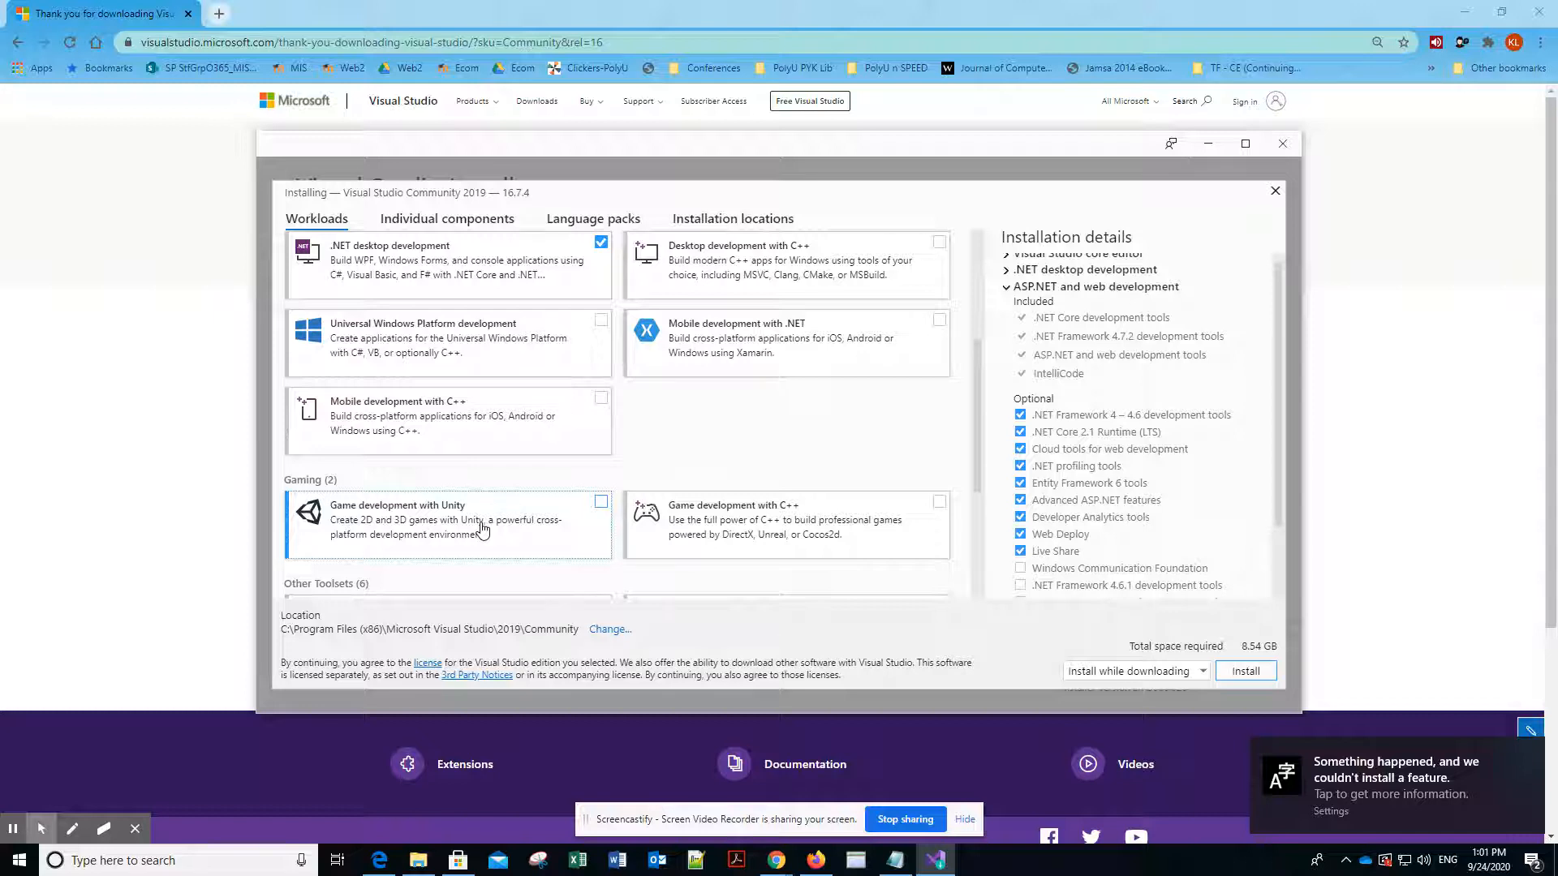
pyautogui.scroll(-1, 483, 530)
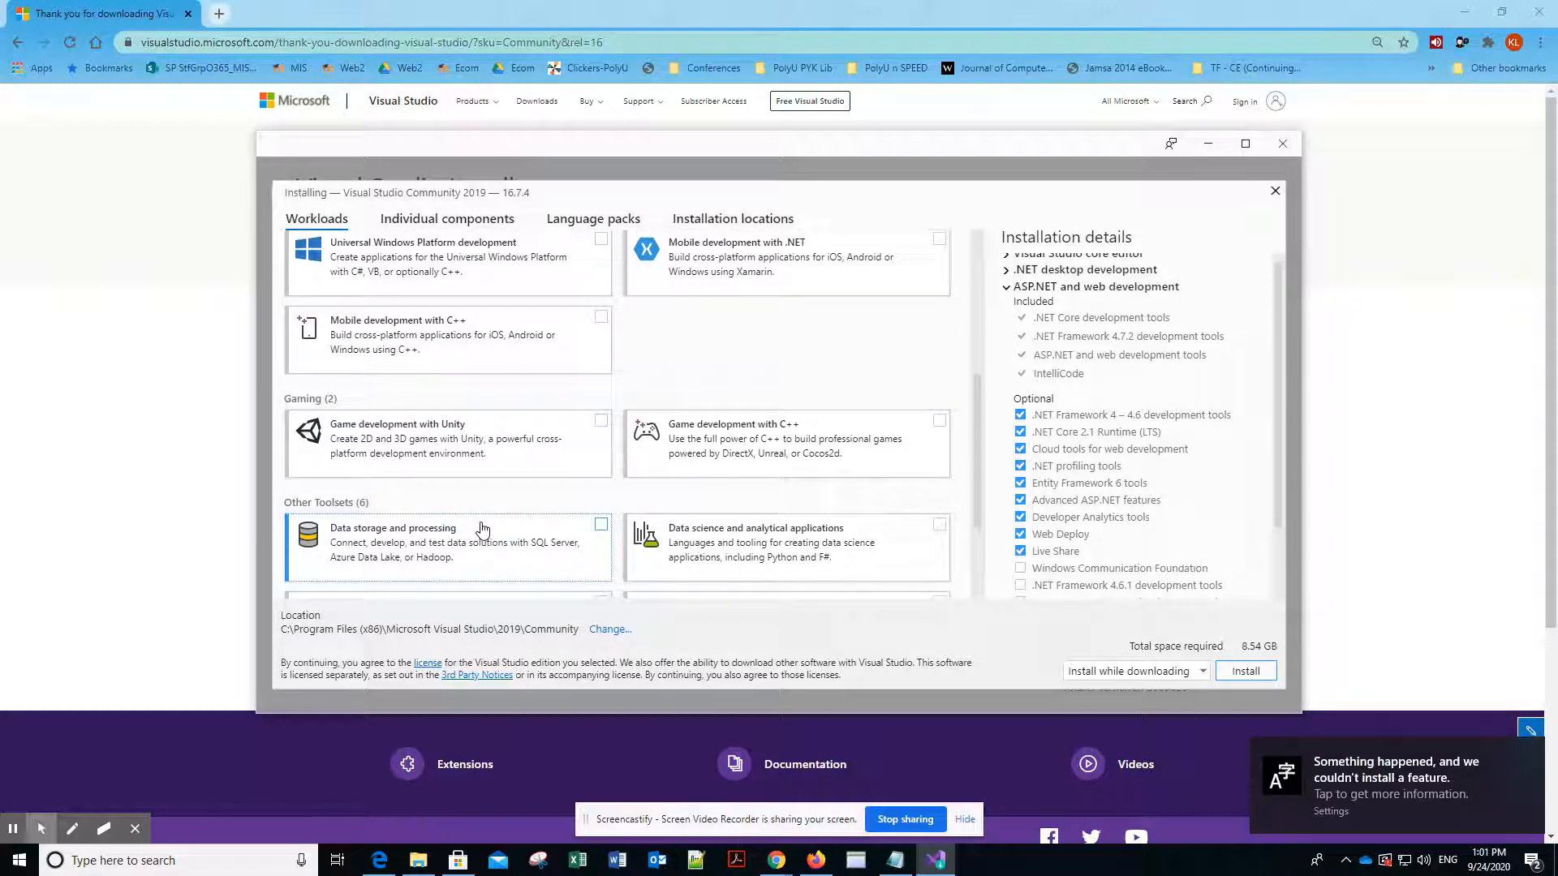
pyautogui.click(600, 526)
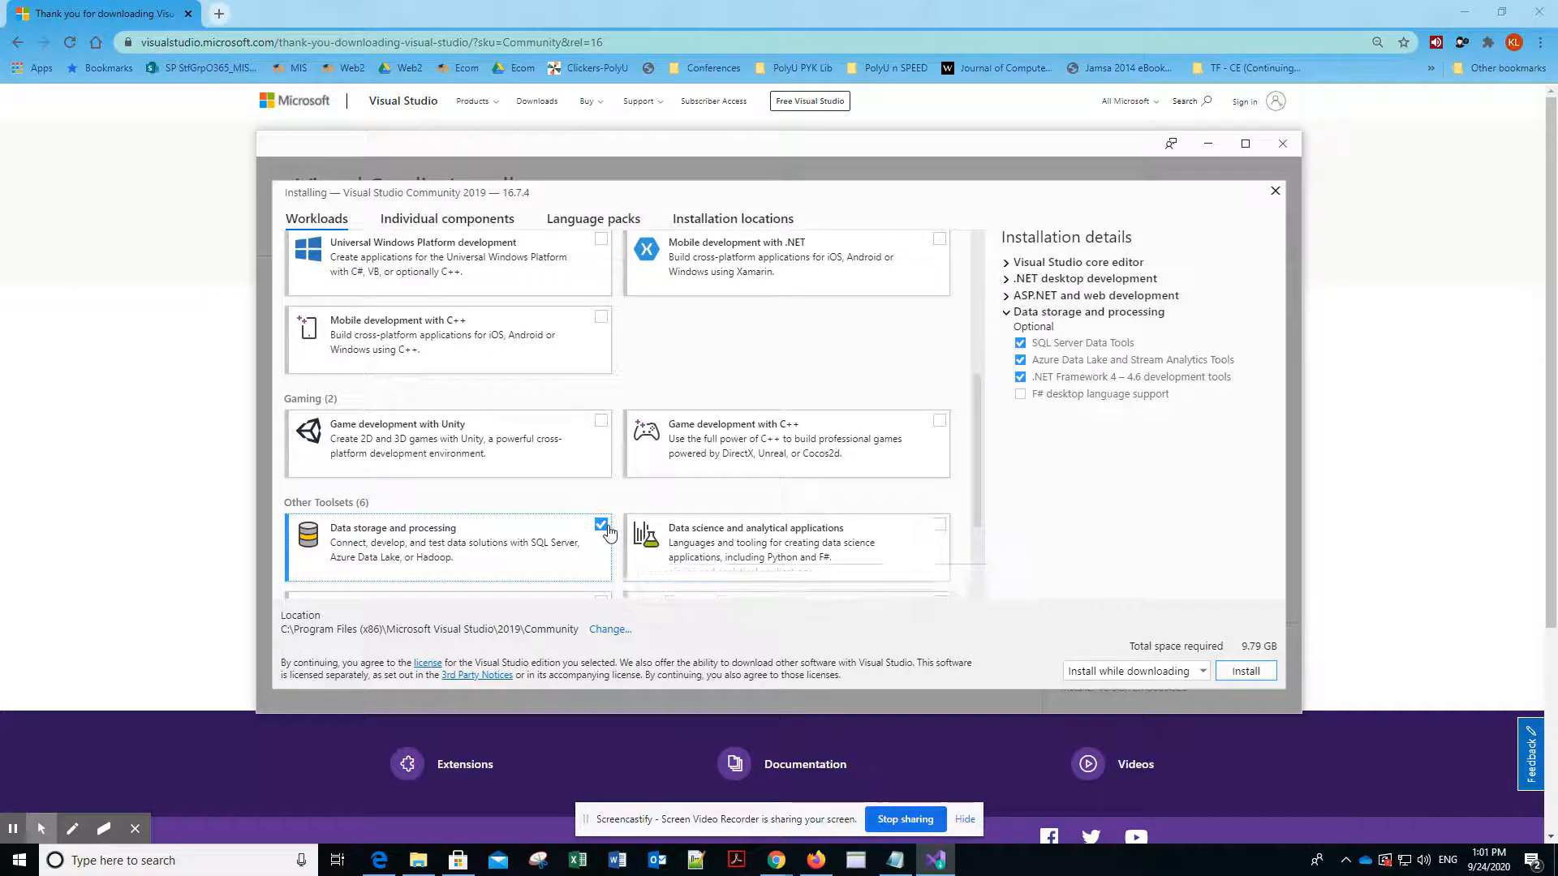
pyautogui.scroll(-1, 608, 532)
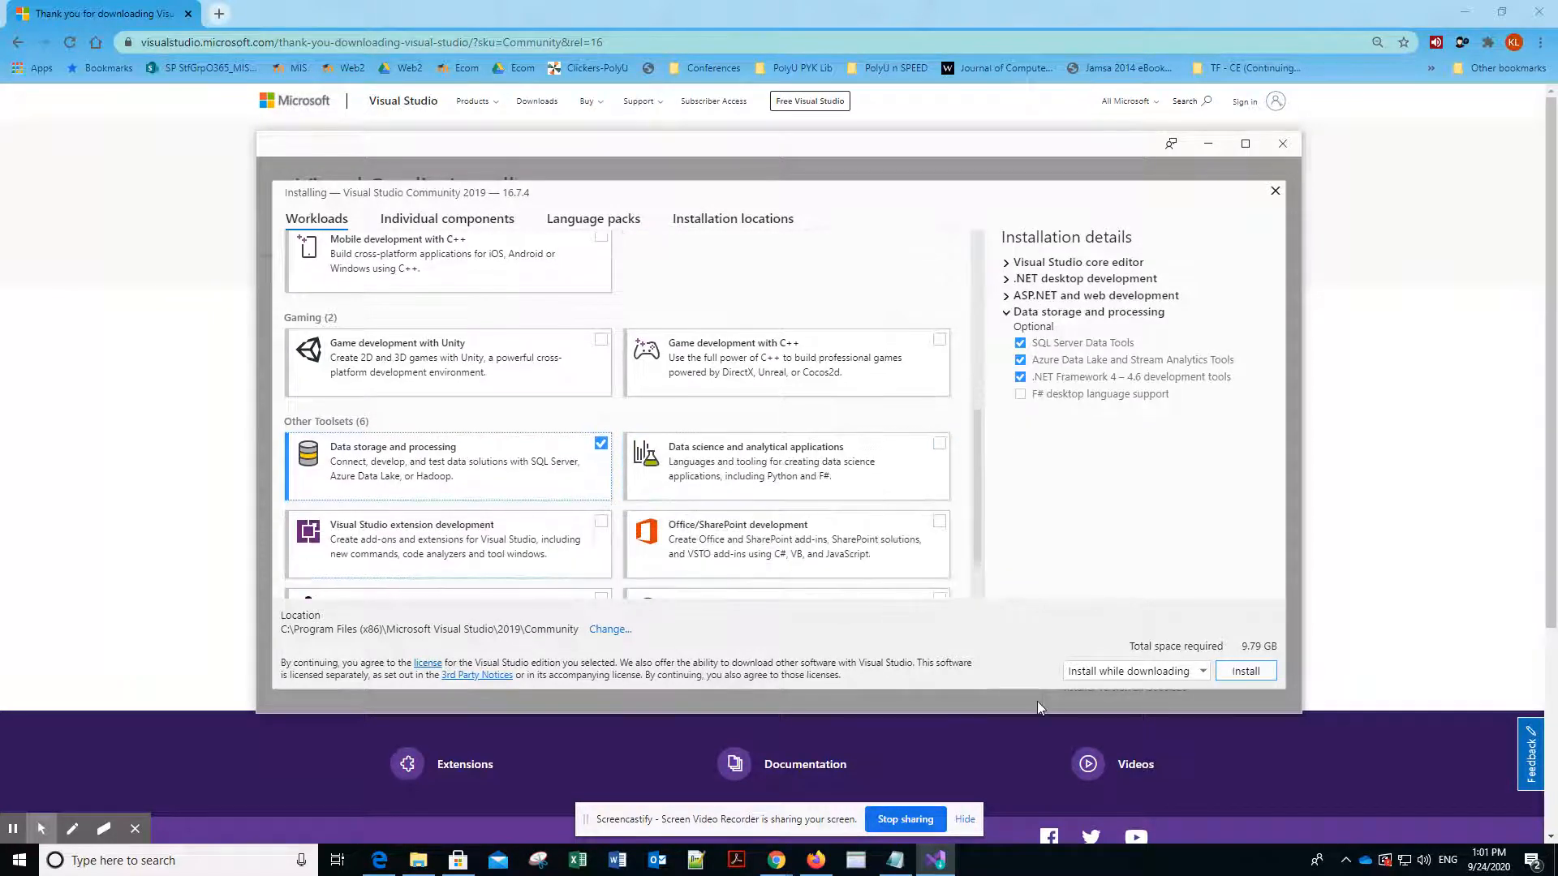
pyautogui.click(1245, 678)
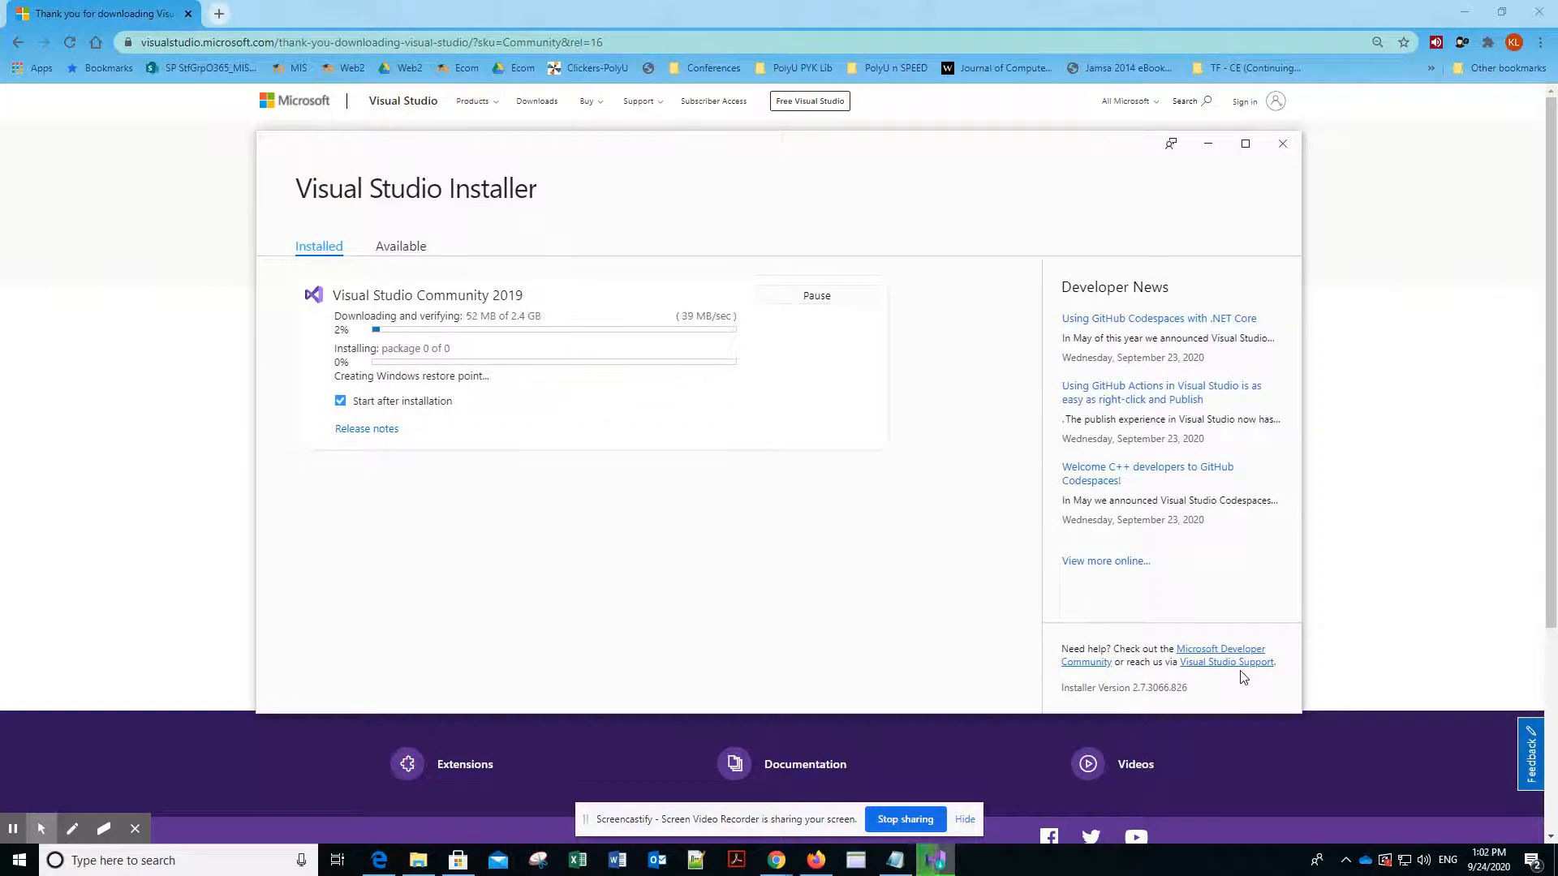
pyautogui.click(13, 829)
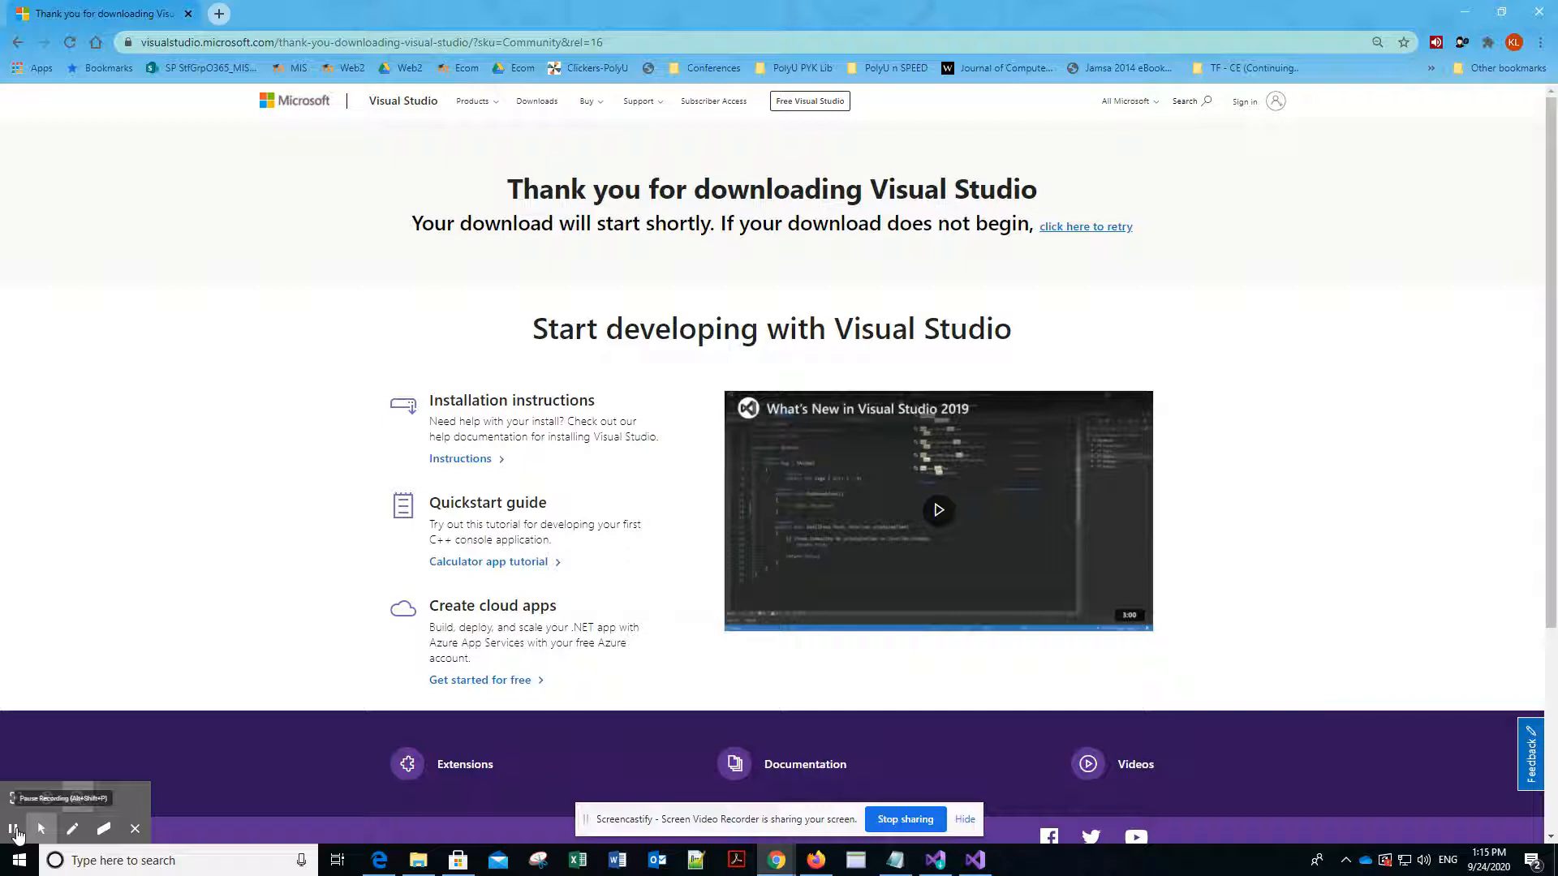
# - In the welcome dialog, toggle authentication across all Azure Active Directories and skip signing in for now
pyautogui.hotkey('alt', 'Tab')
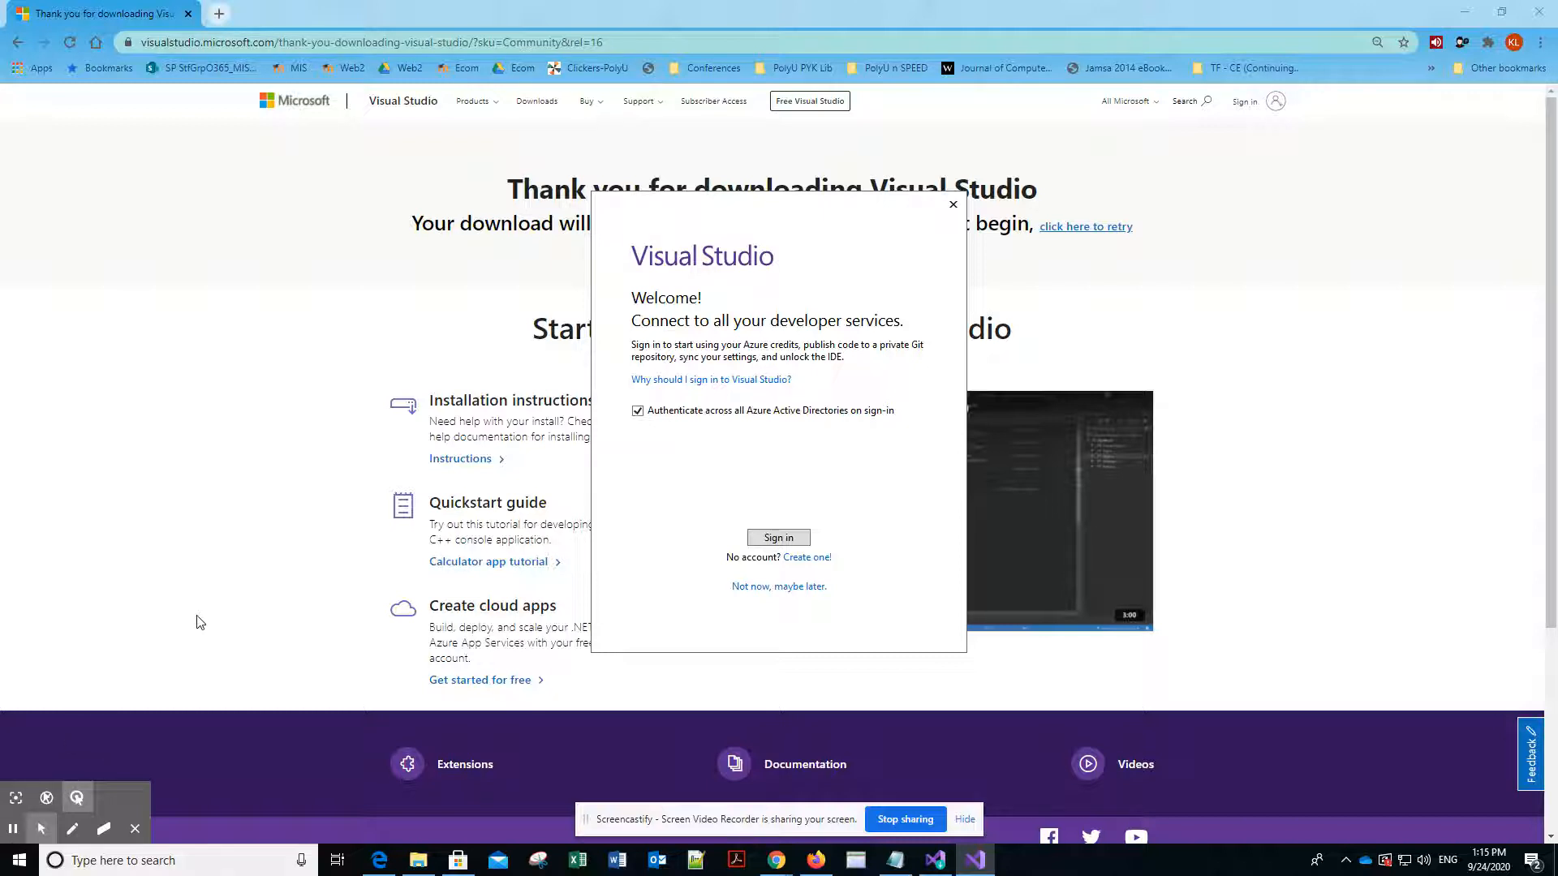
pyautogui.click(638, 413)
pyautogui.click(756, 589)
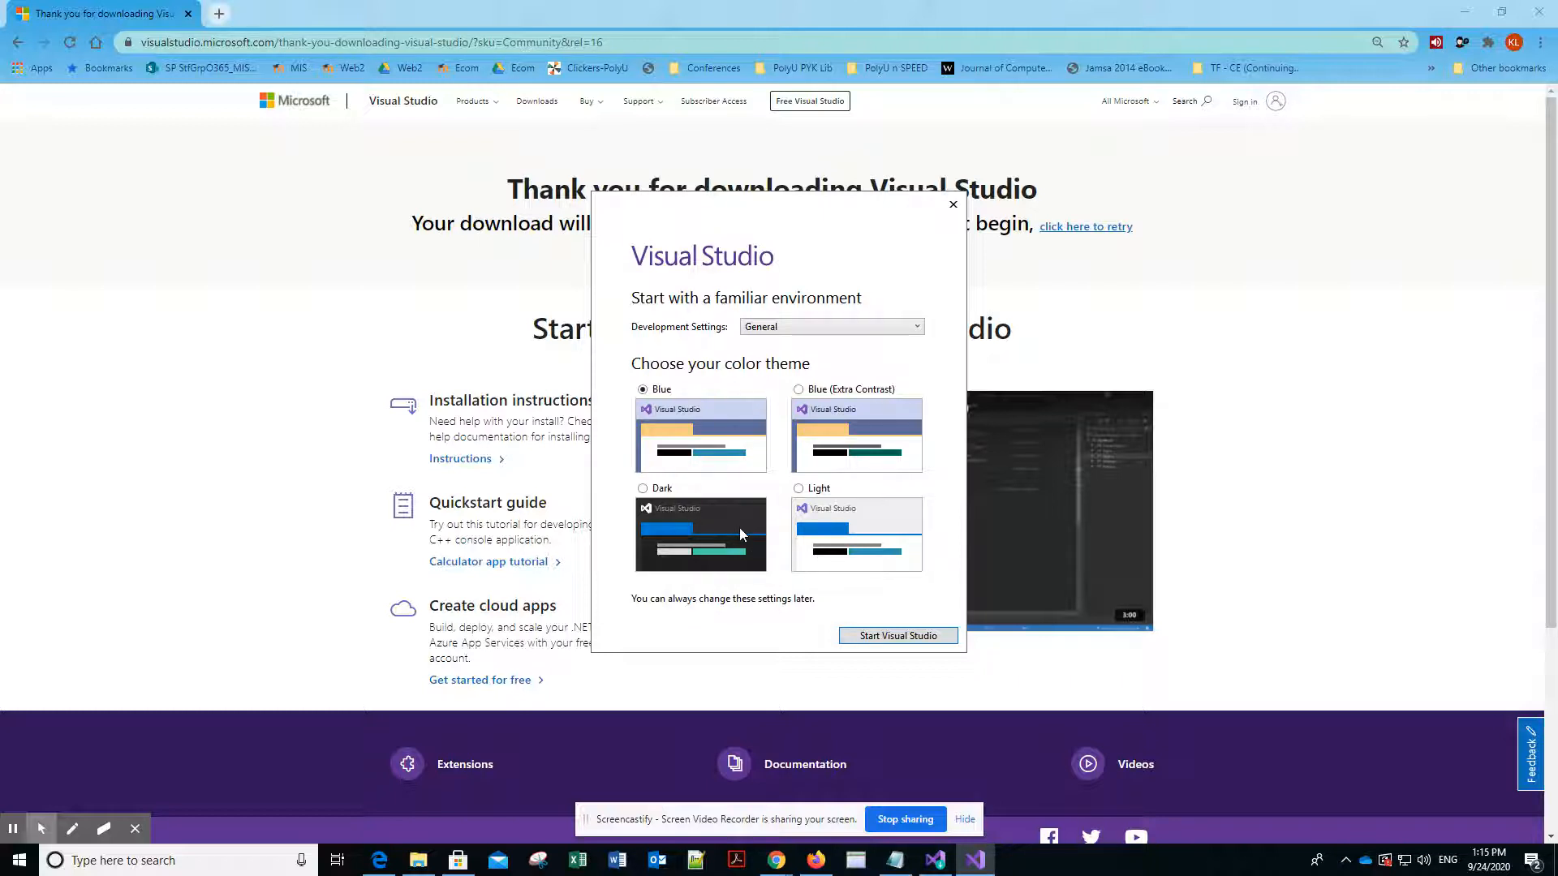
# - Start Visual Studio with General development settings and the Dark color theme, and begin creating a new project
pyautogui.click(740, 534)
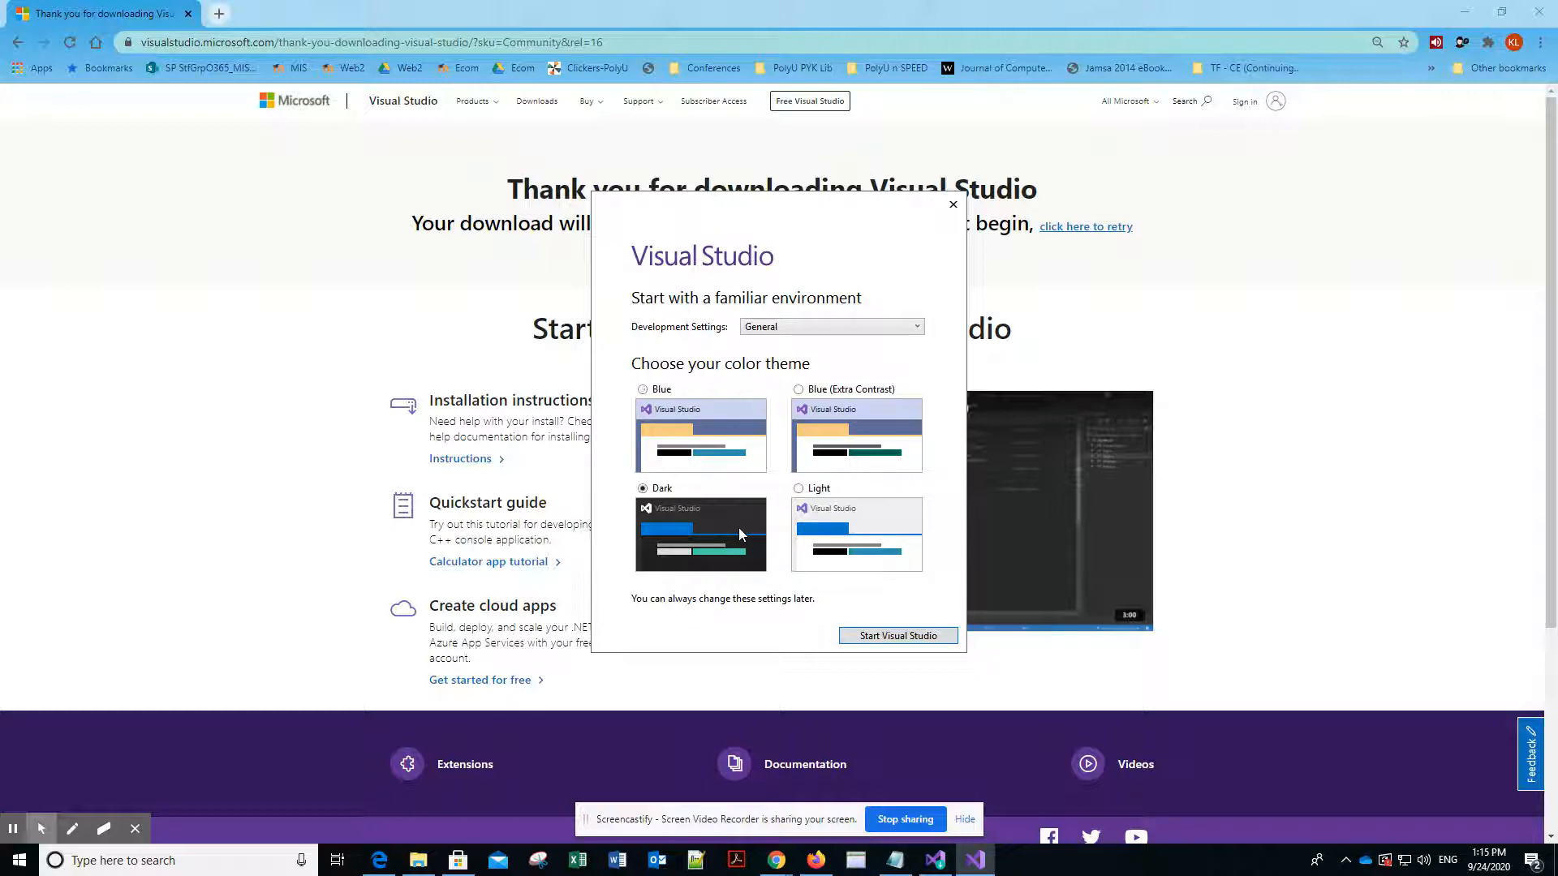
pyautogui.click(884, 638)
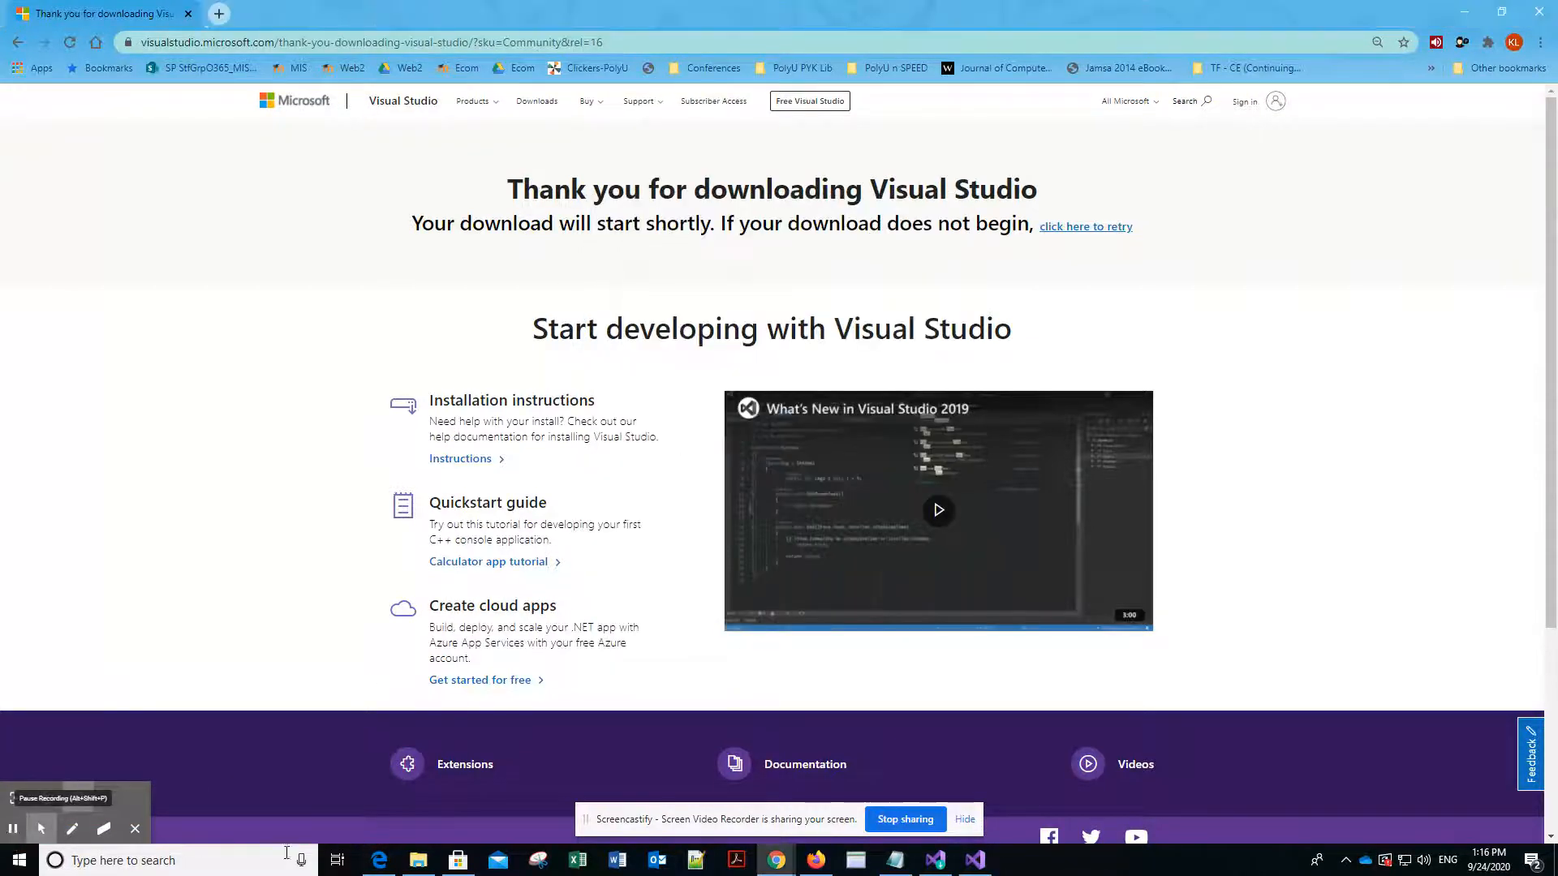
pyautogui.click(974, 861)
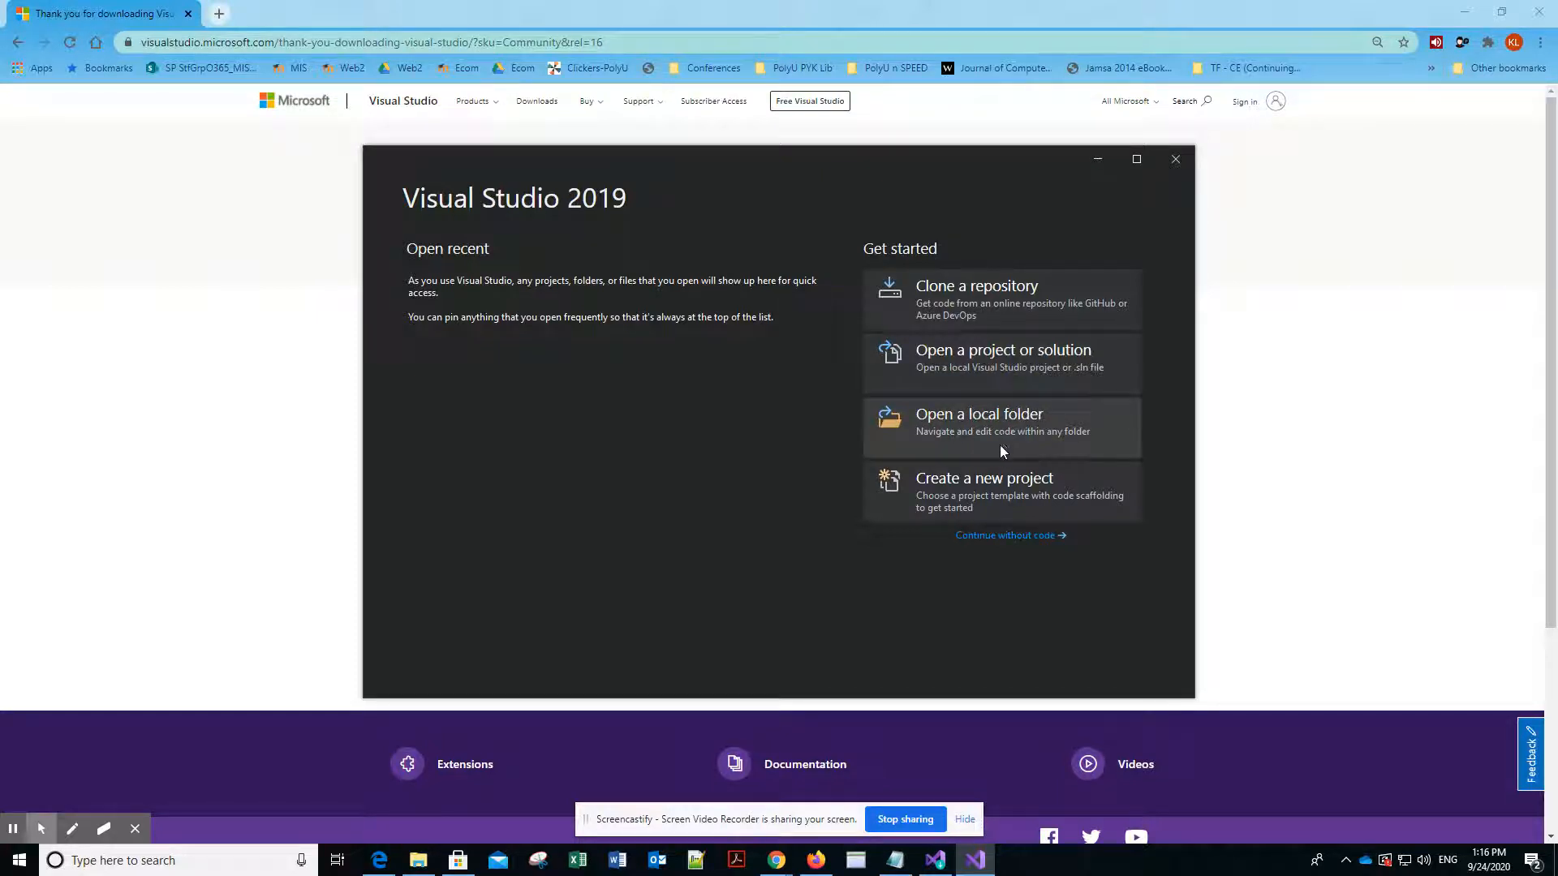
pyautogui.click(991, 497)
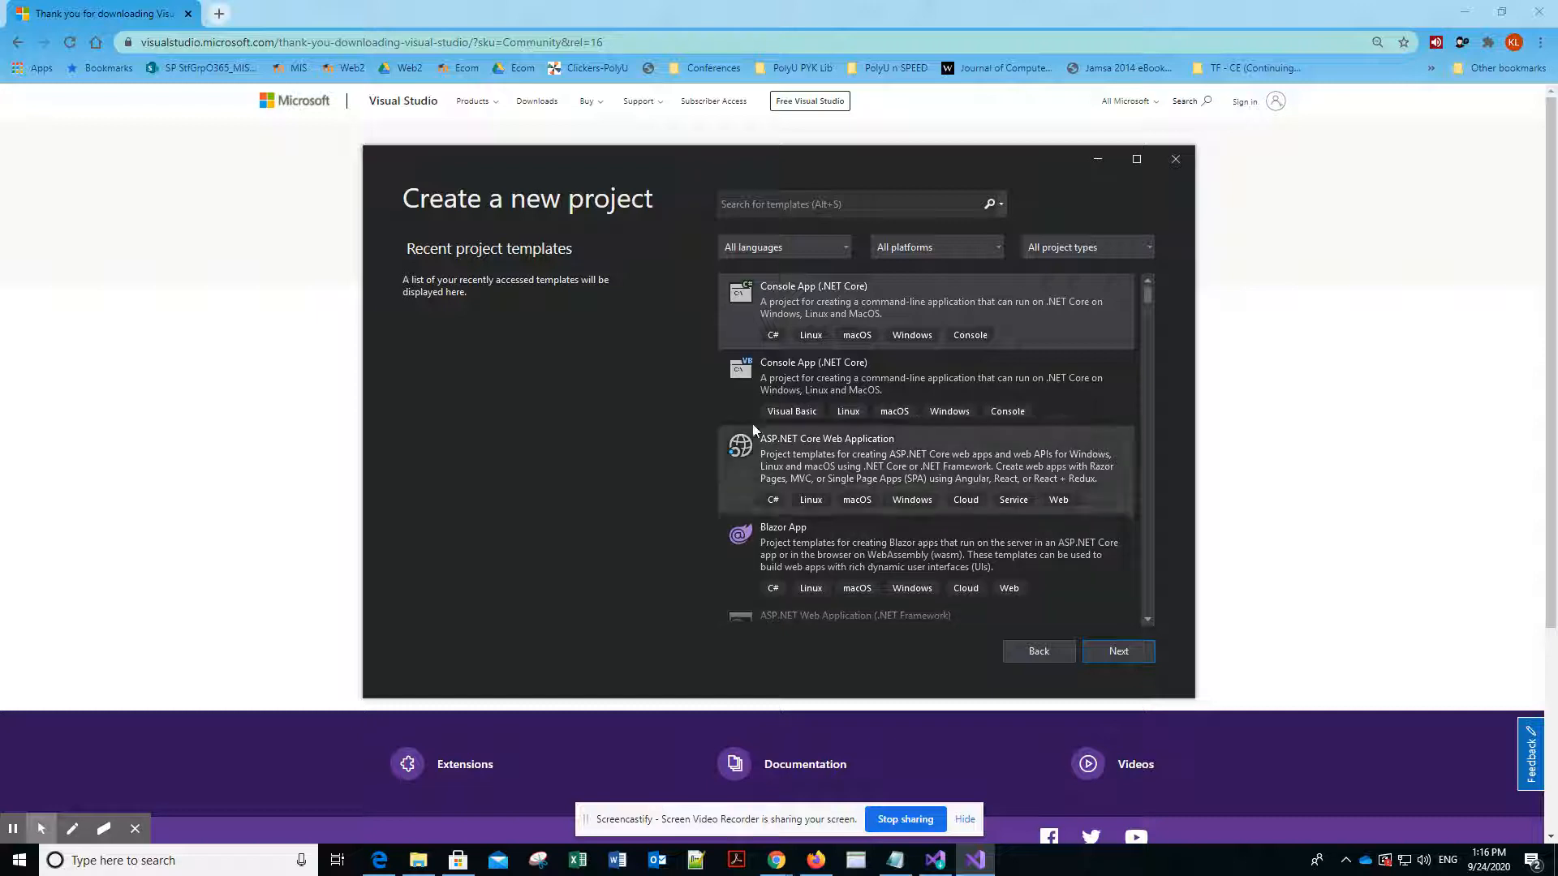
# - Explore the template filters for language, platform and project type, trying the Xbox, iOS and Azure platforms
pyautogui.click(849, 251)
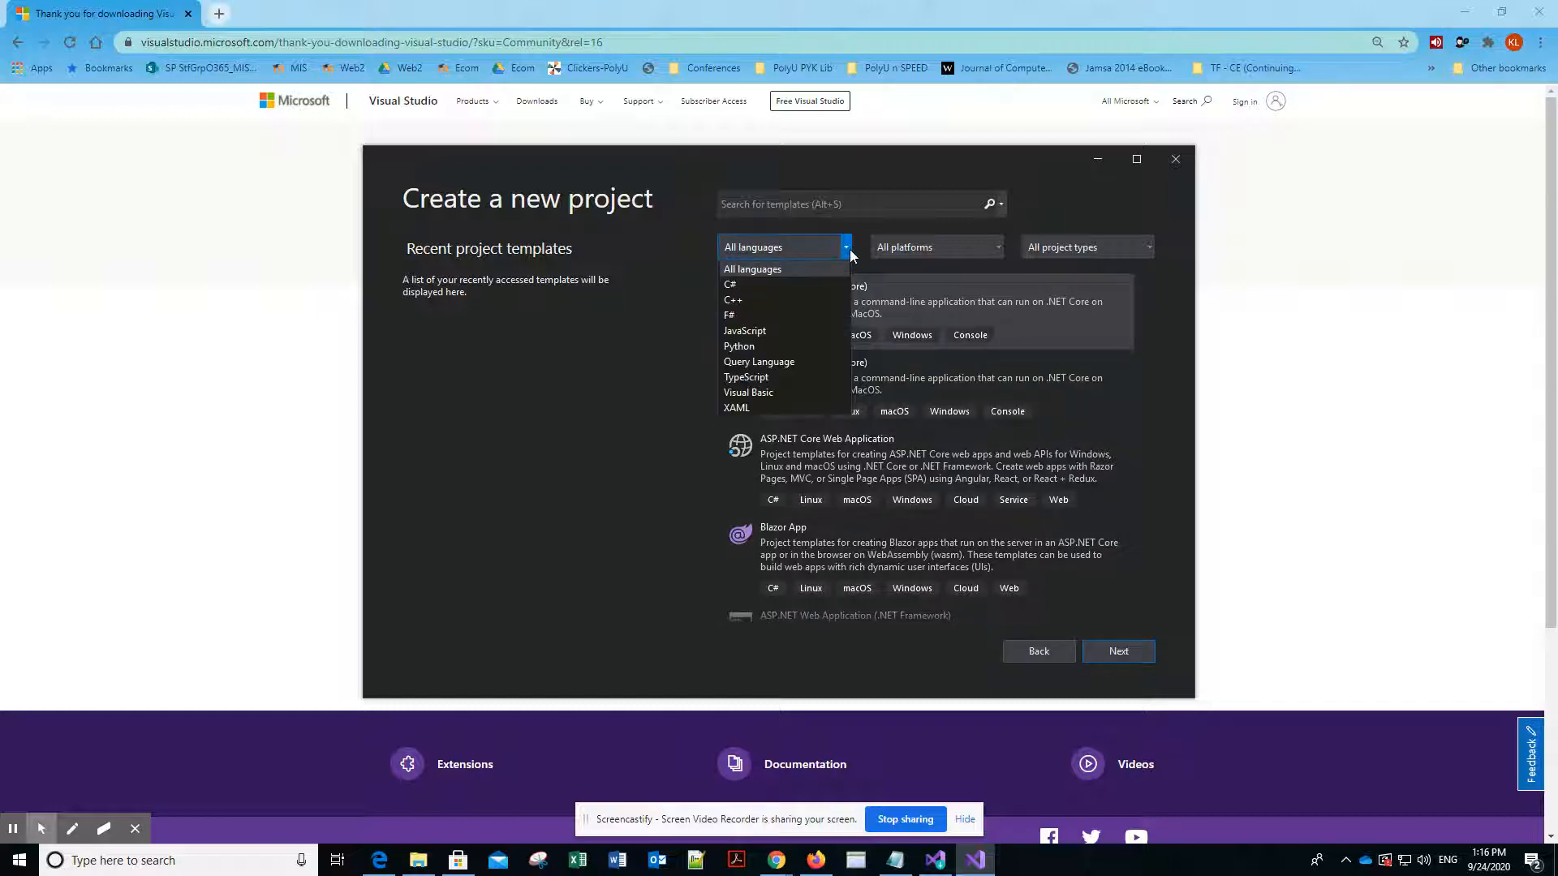
pyautogui.click(935, 253)
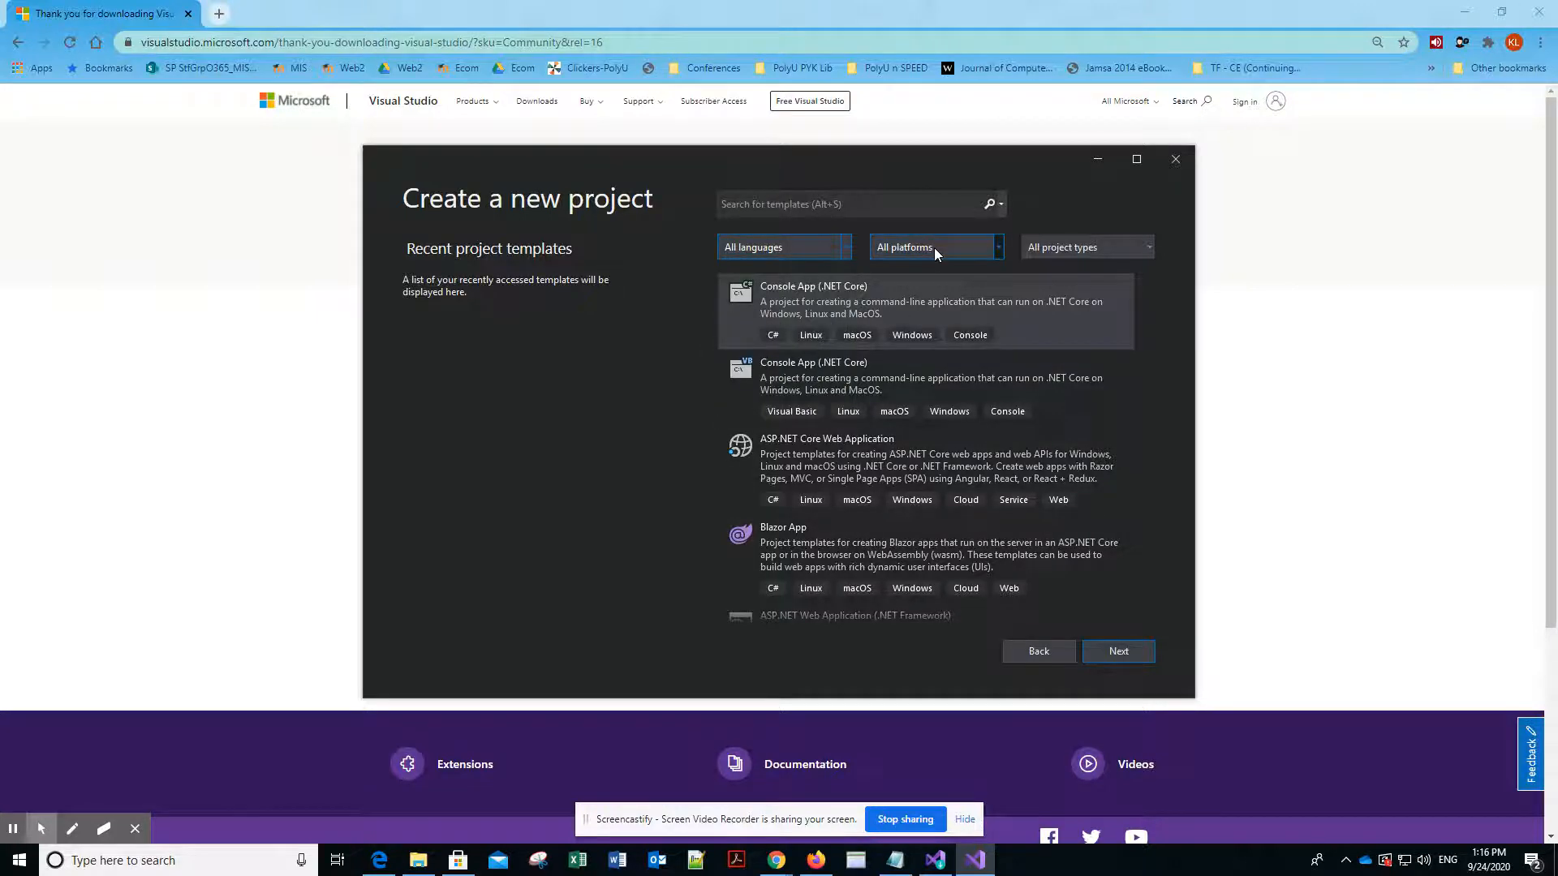
pyautogui.click(951, 247)
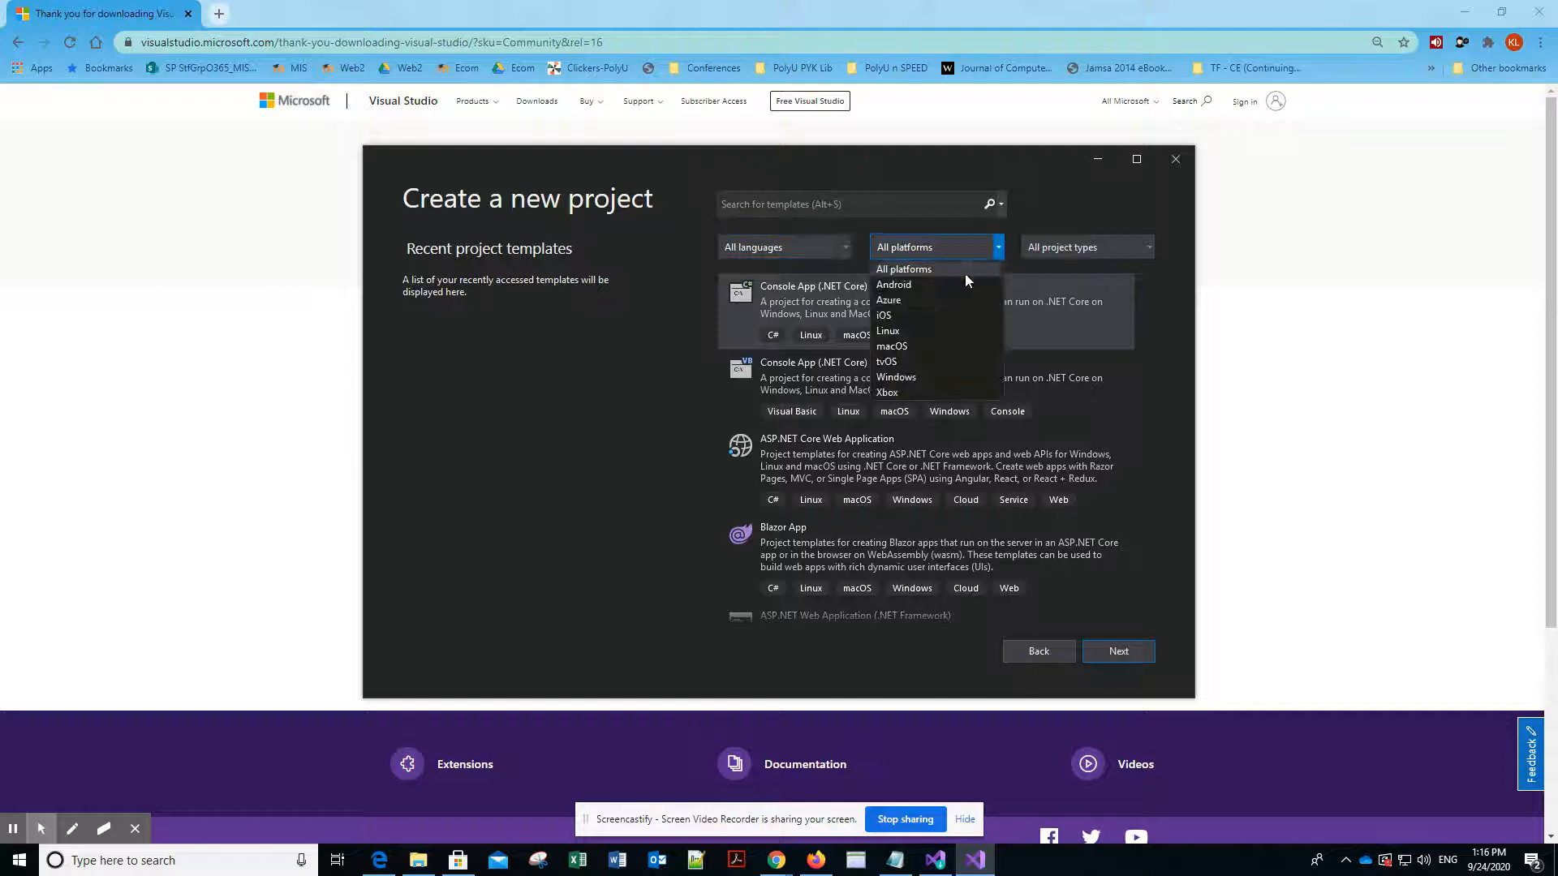
pyautogui.click(932, 391)
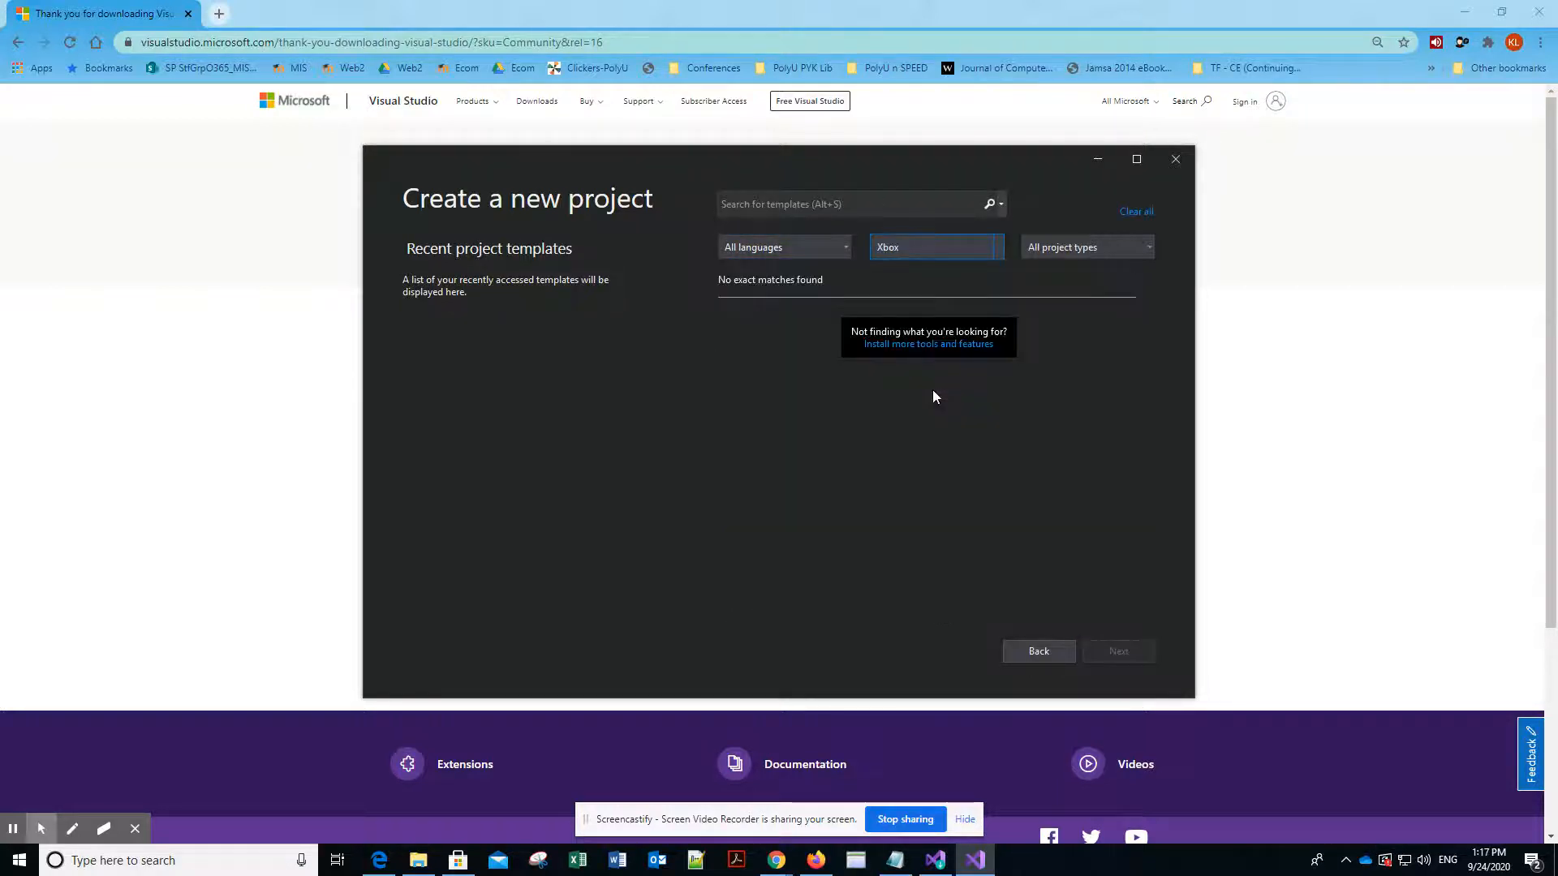
pyautogui.click(997, 250)
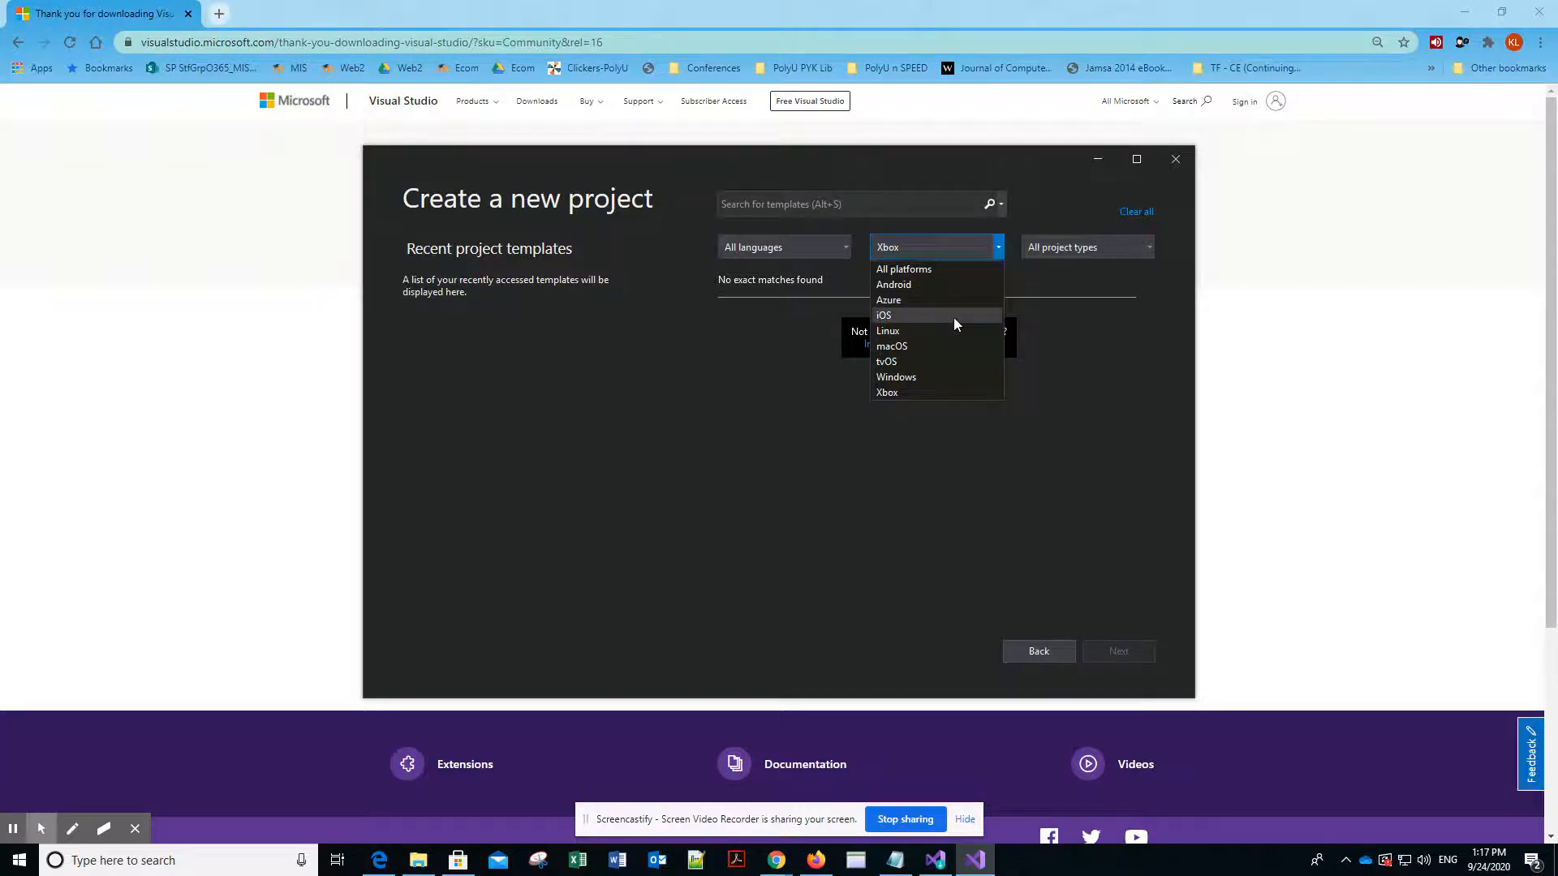
pyautogui.click(954, 318)
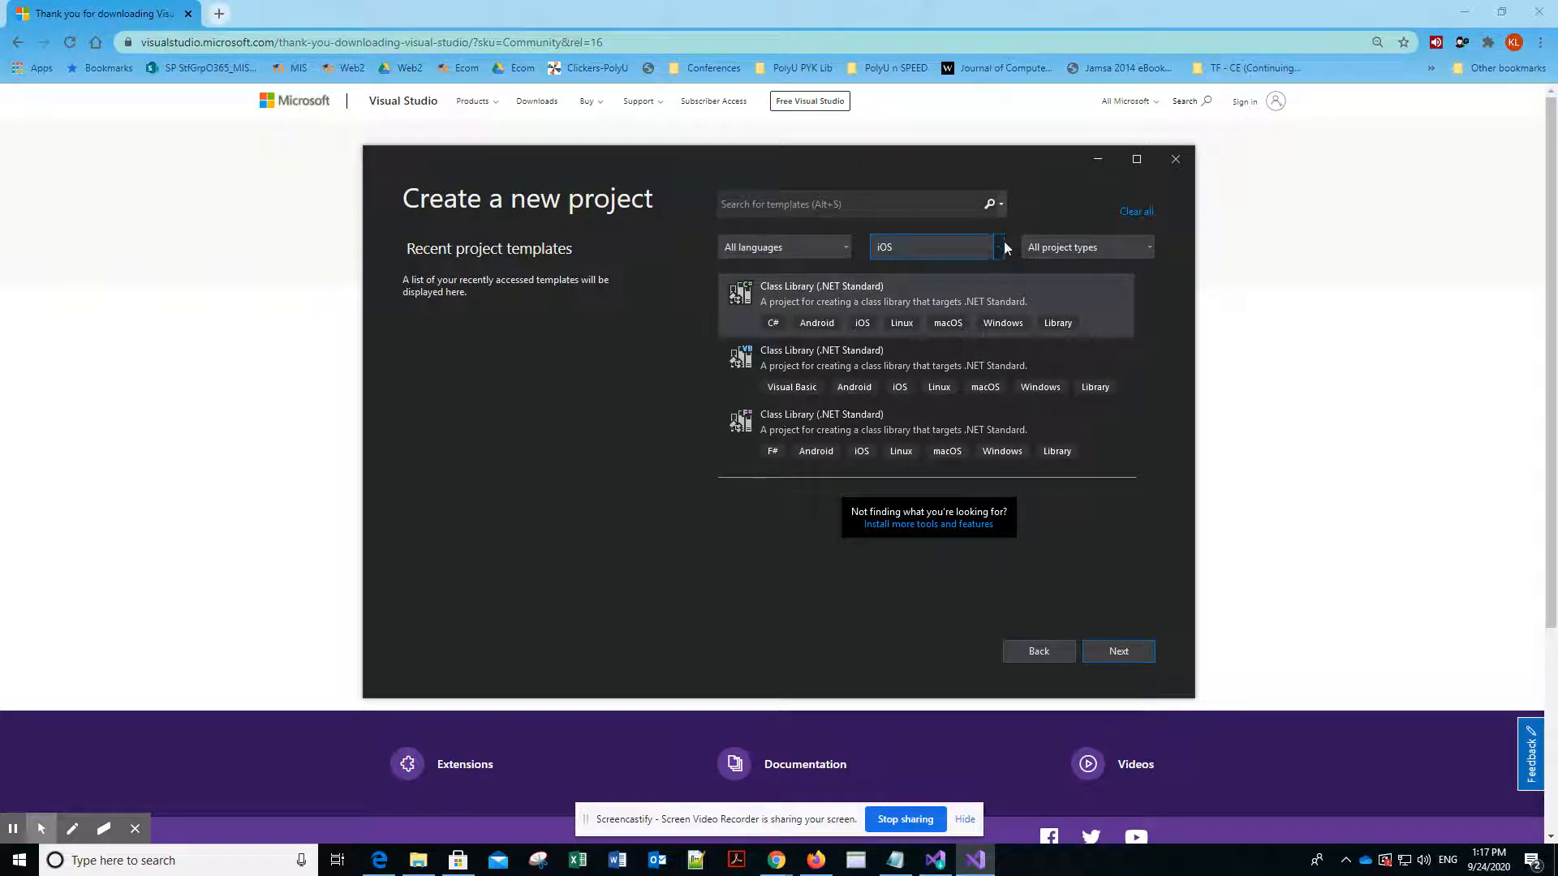
pyautogui.click(998, 247)
pyautogui.click(967, 295)
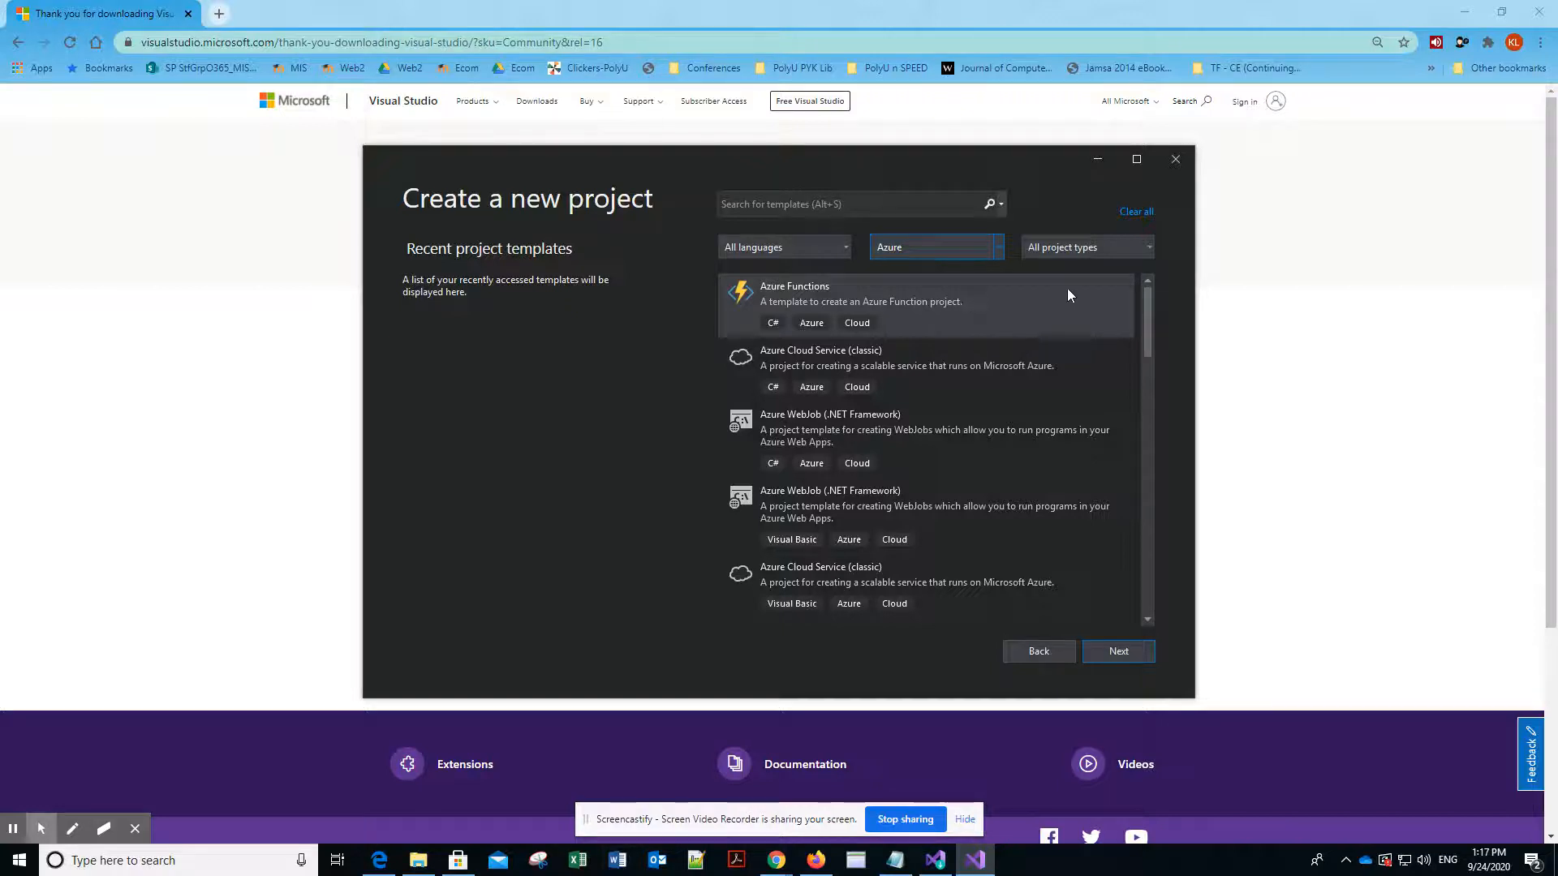
pyautogui.click(1074, 249)
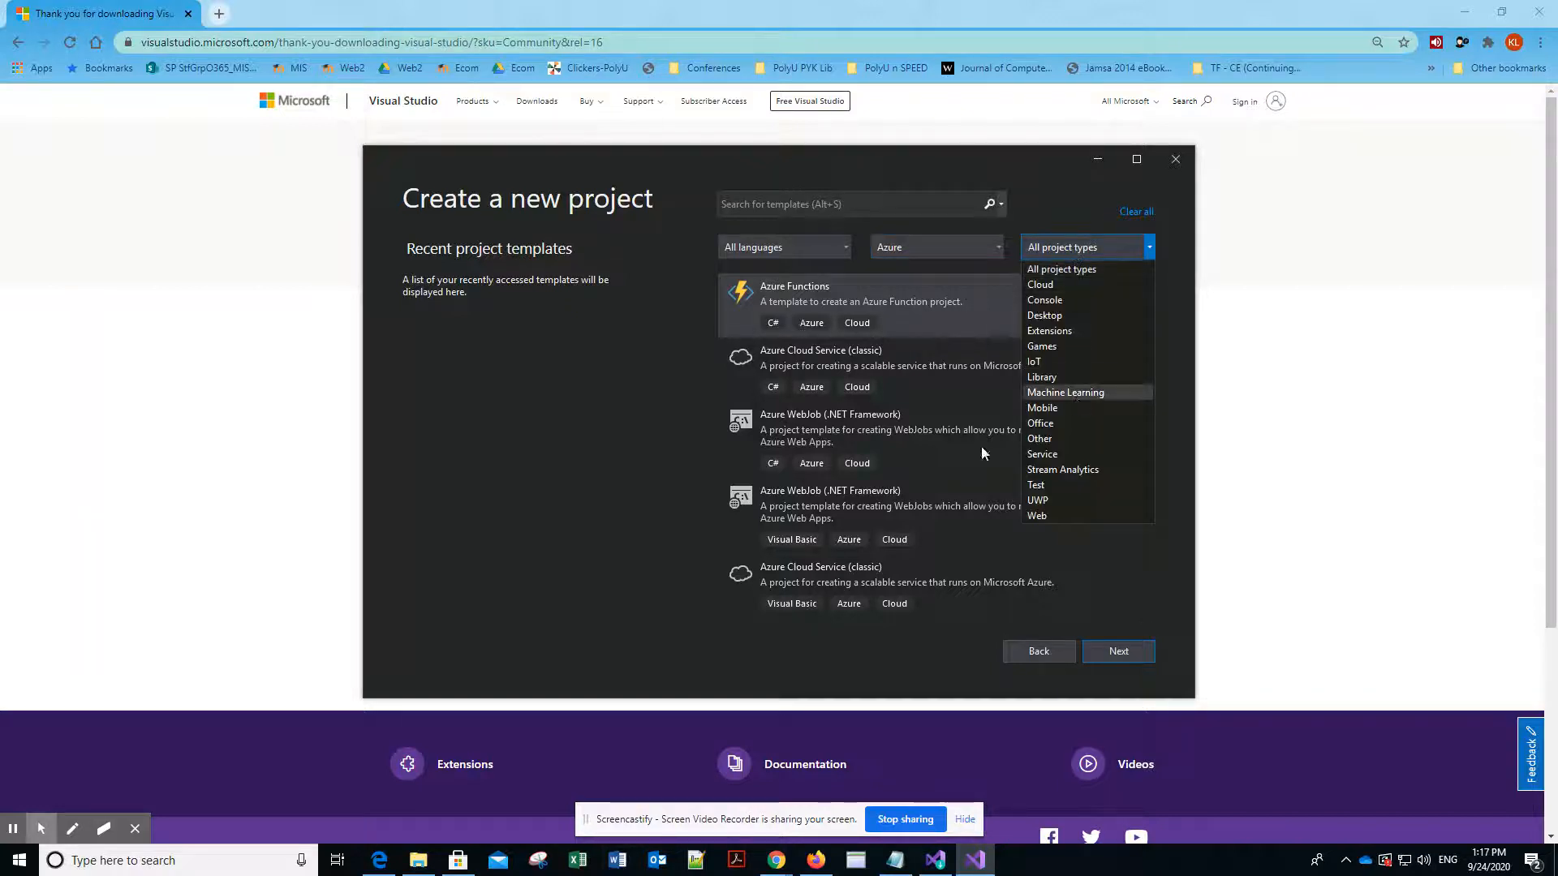
pyautogui.click(617, 418)
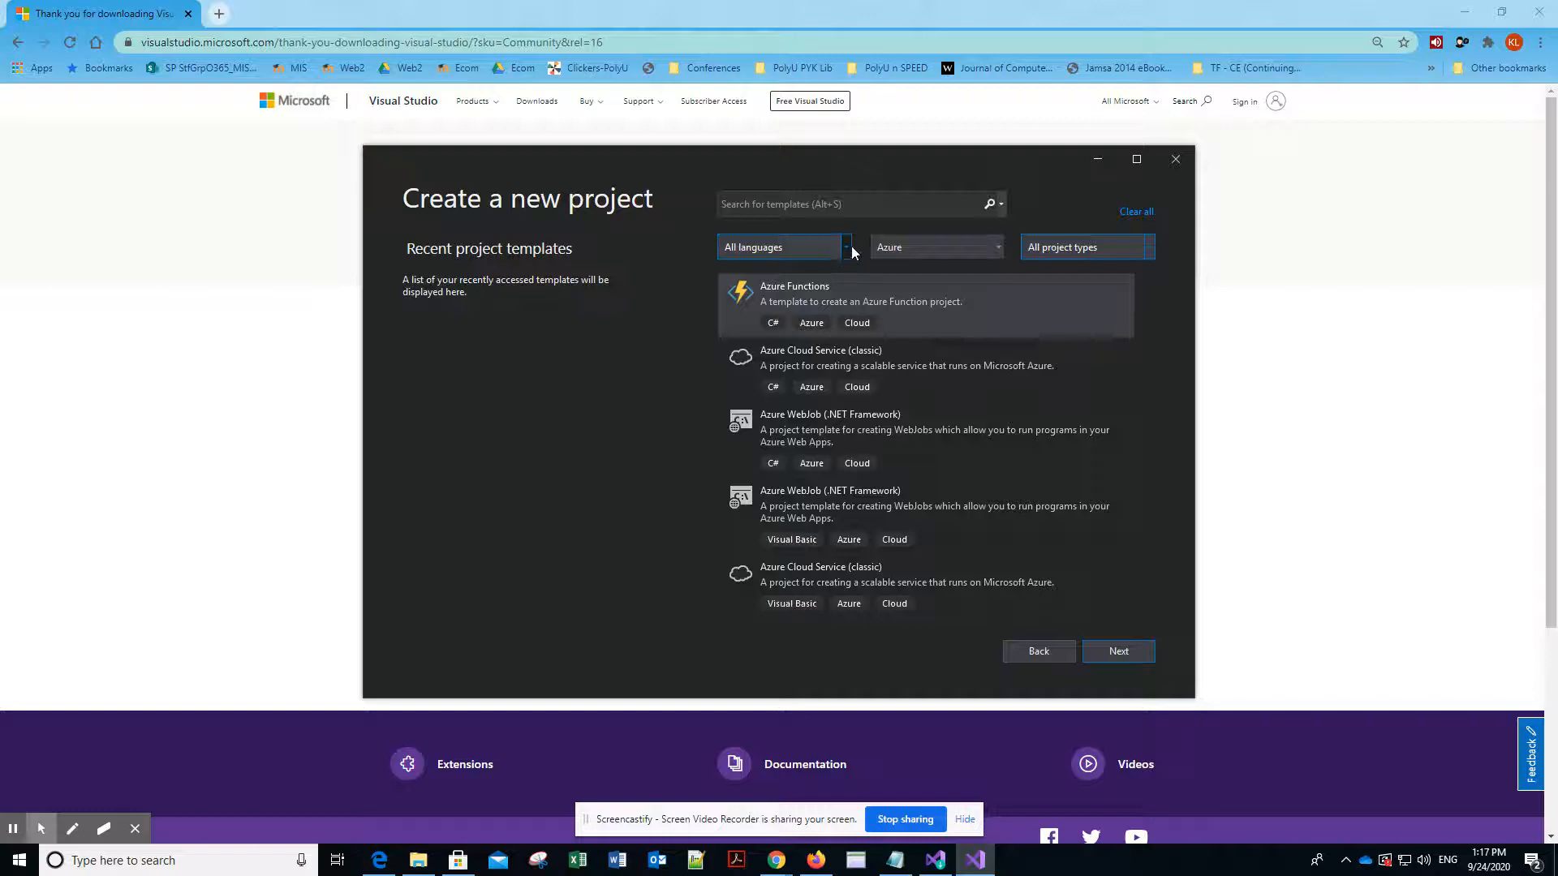
# - Filter the templates to C# on all platforms and choose Console App (.NET Core), proceeding to its project configuration
pyautogui.click(851, 248)
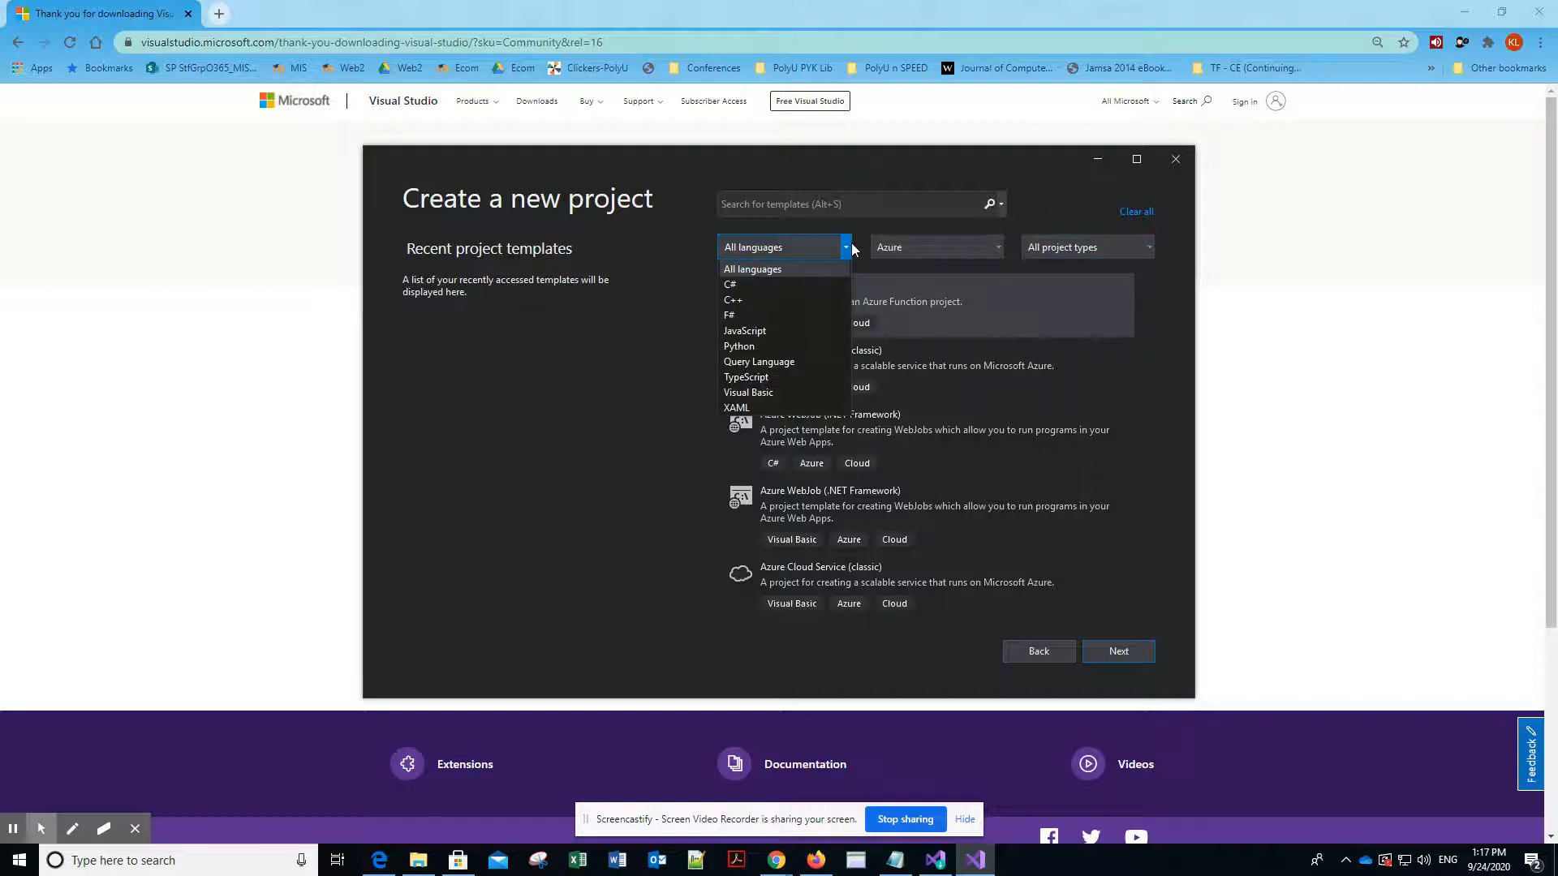
pyautogui.click(819, 291)
pyautogui.click(973, 247)
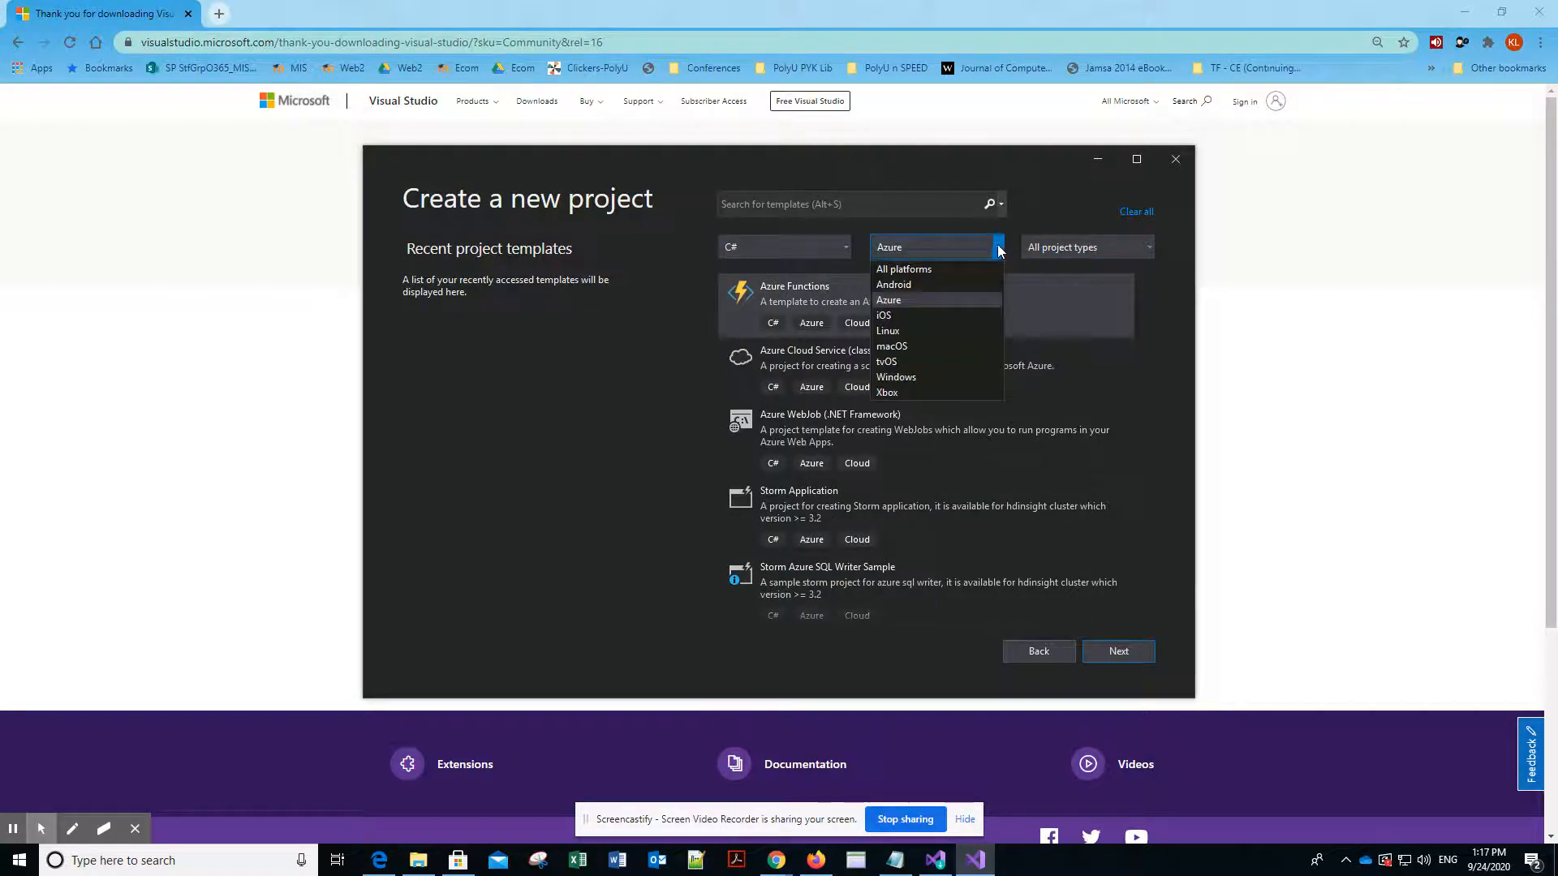
pyautogui.click(937, 271)
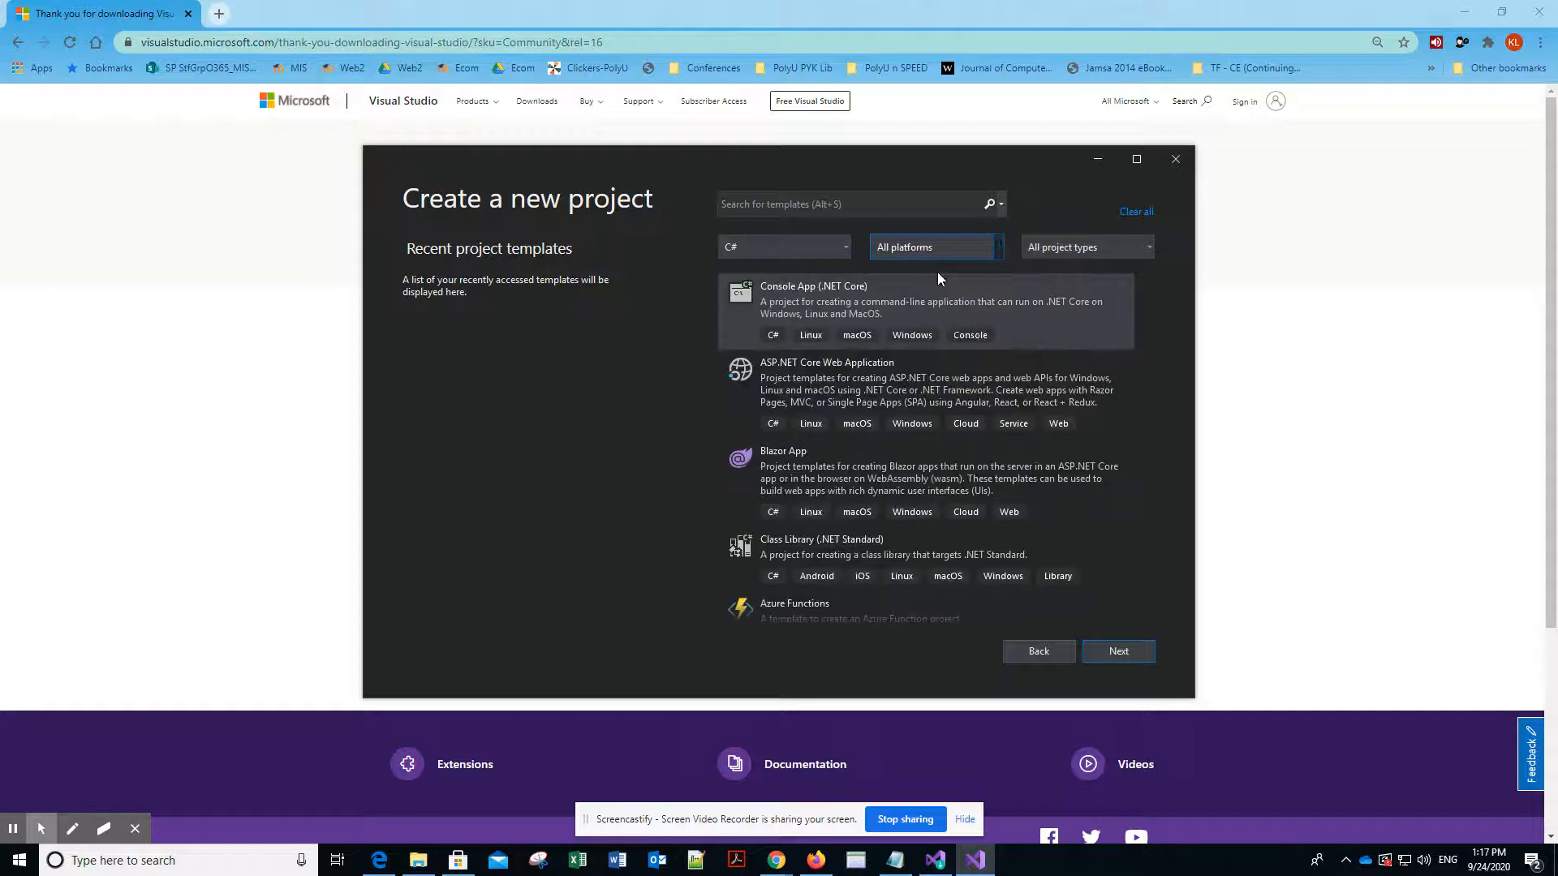
pyautogui.click(764, 316)
pyautogui.click(1118, 652)
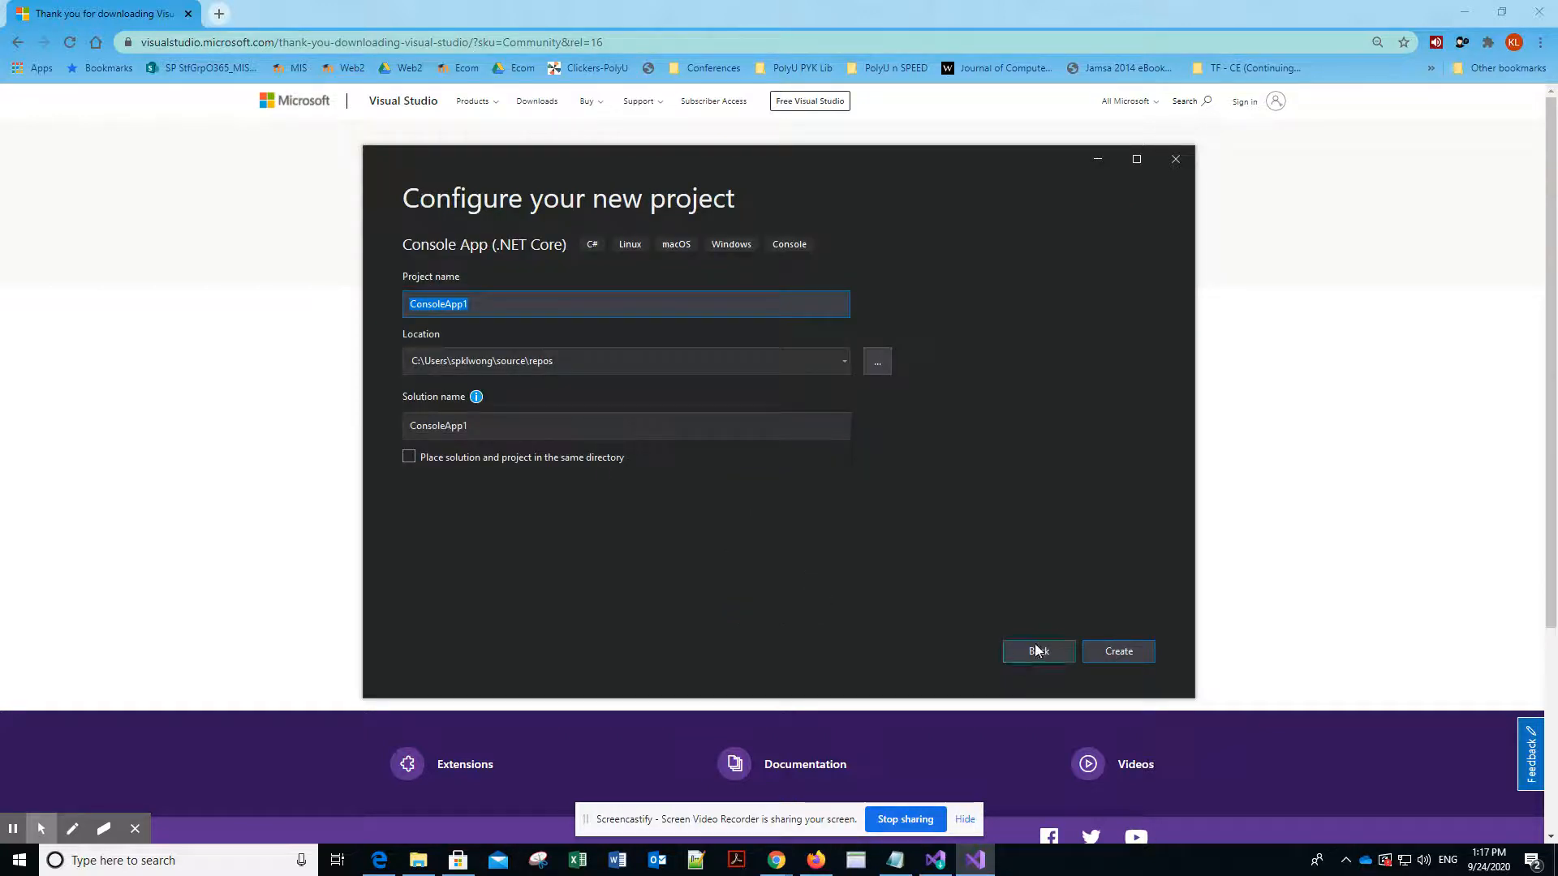
# - Create the Console App (.NET Core) project as ConsoleApp1 in the default location and switch to its Visual Studio window
pyautogui.click(1120, 653)
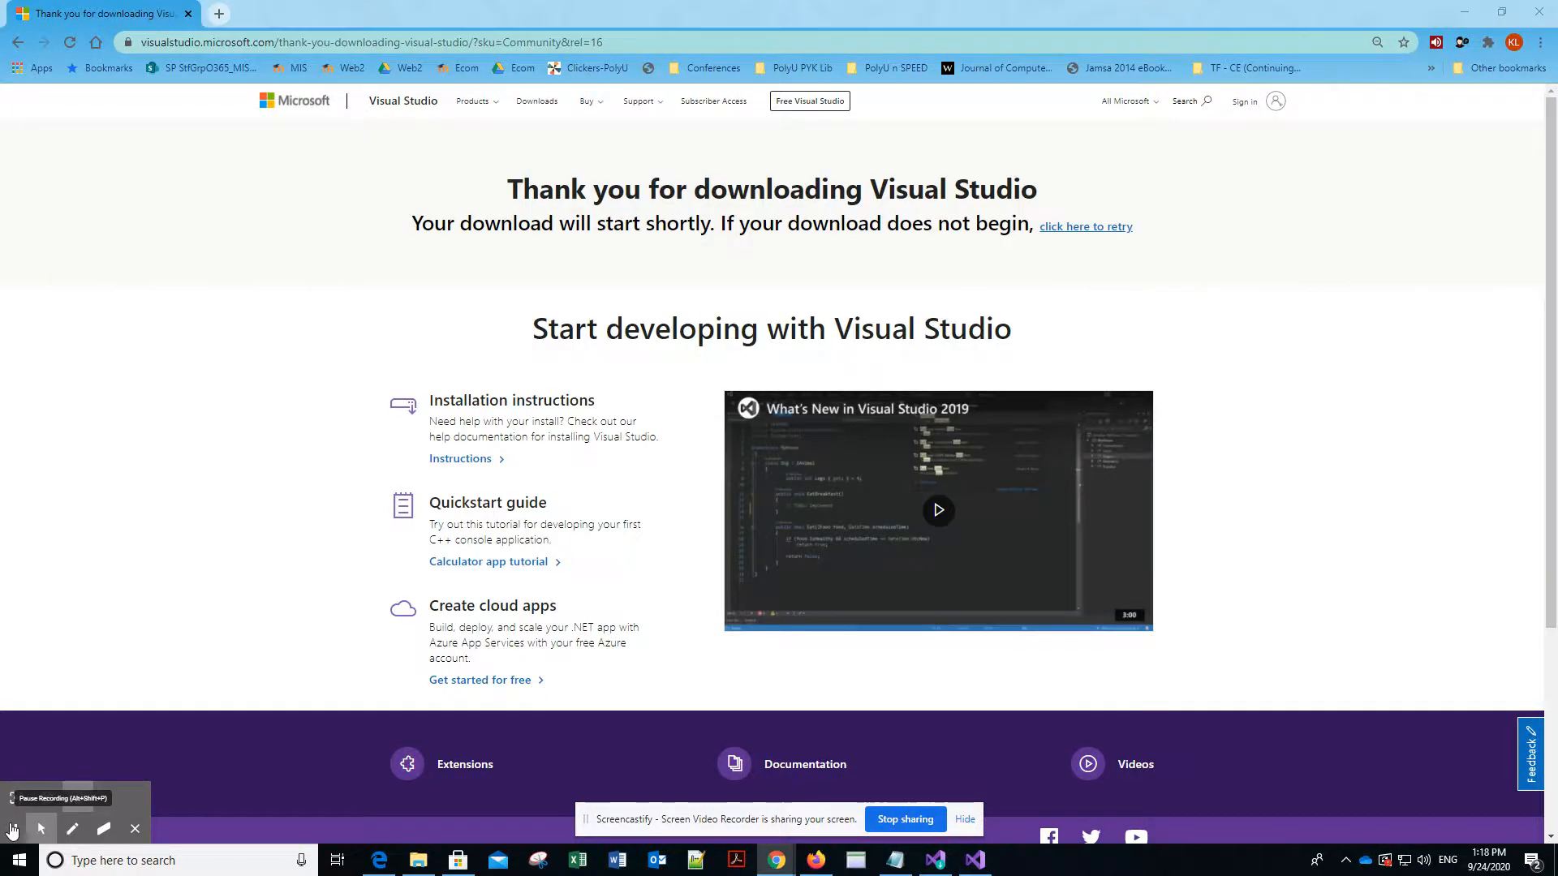
pyautogui.hotkey('alt', 'Tab')
pyautogui.hotkey('alt', 'Tab')
pyautogui.hotkey('alt', 'Tab')
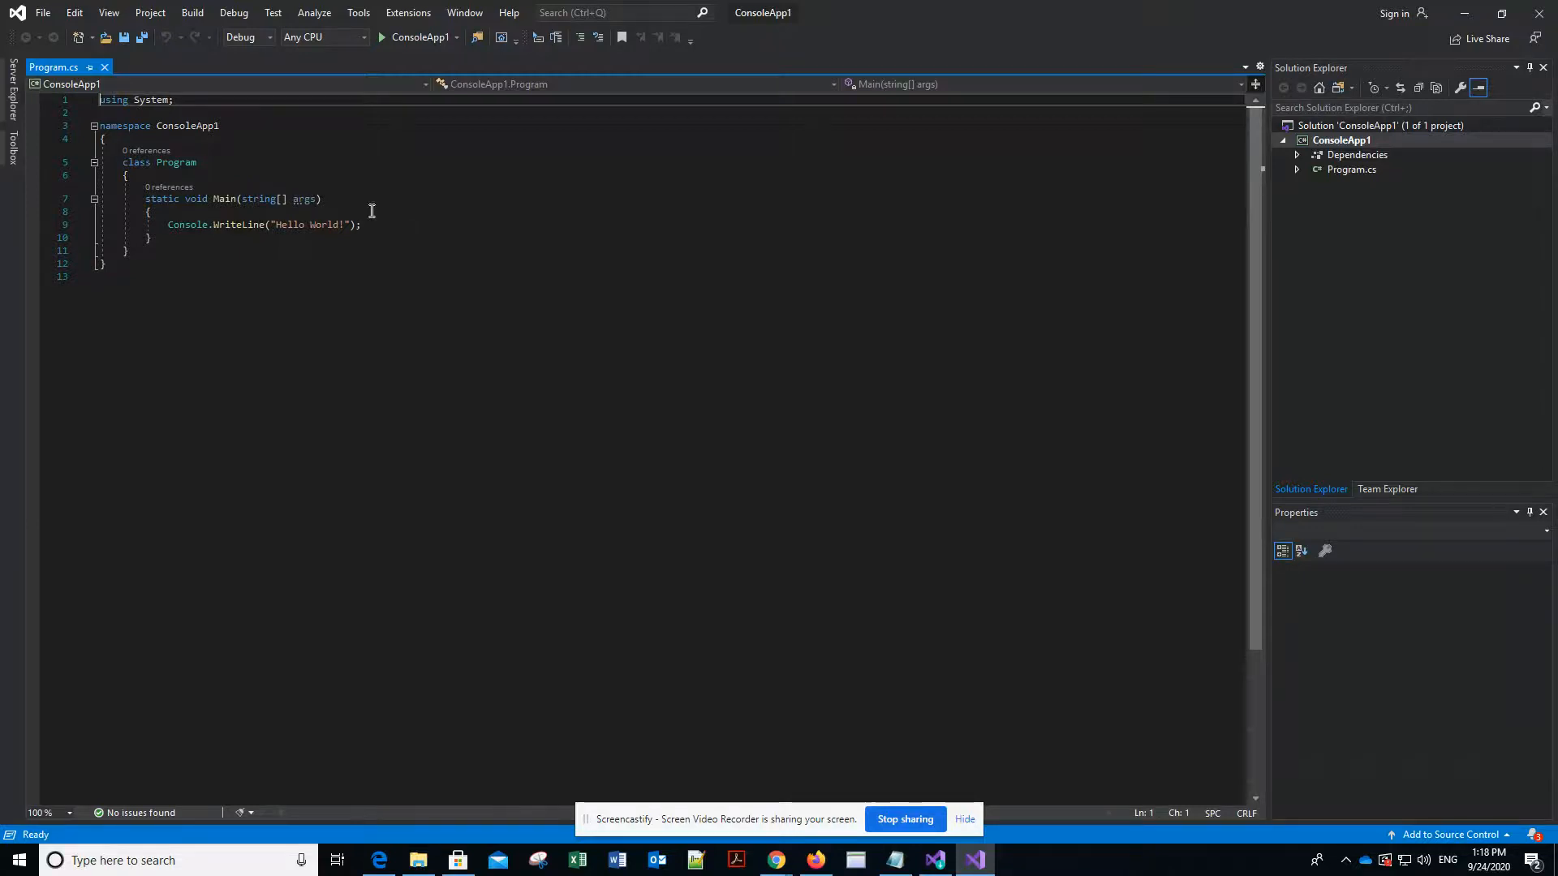
# - Run ConsoleApp1 with debugging and close its debug console once the program has finished
pyautogui.click(228, 19)
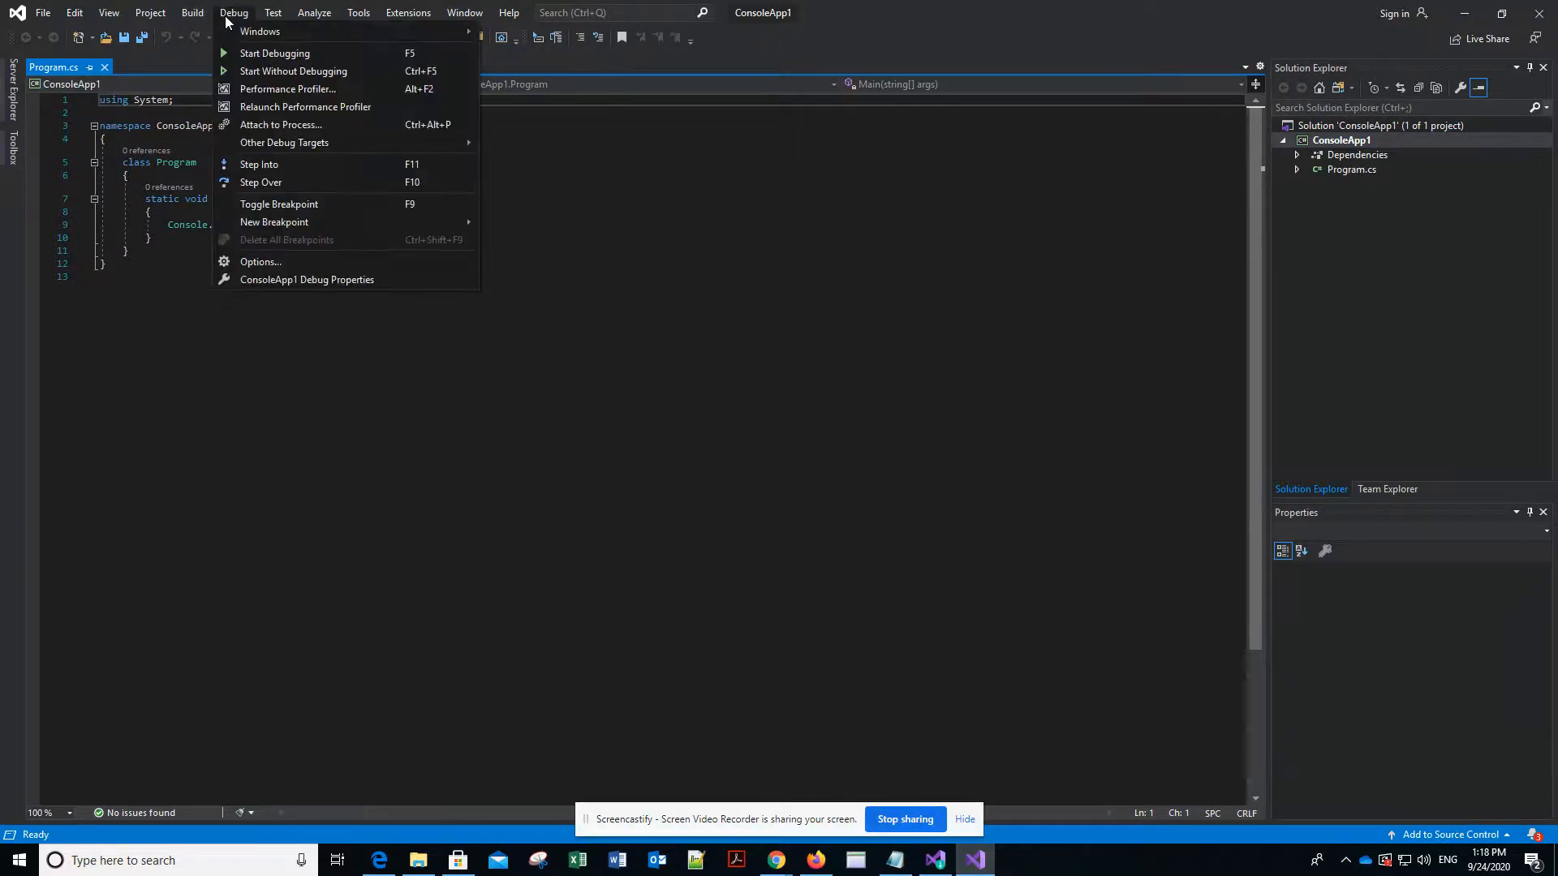
pyautogui.click(240, 53)
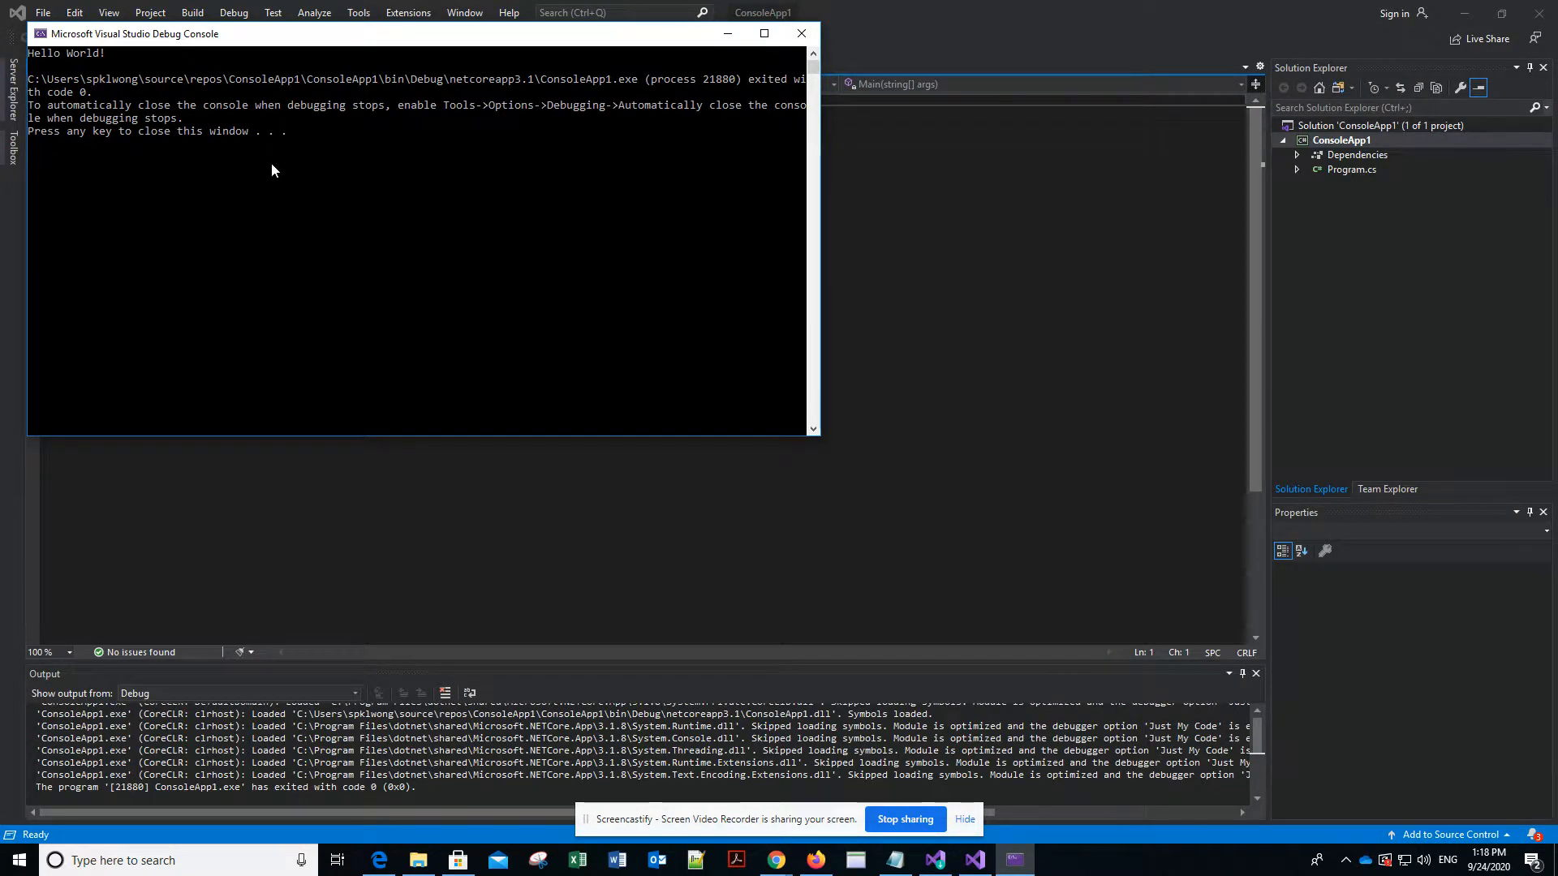
pyautogui.press('Return')
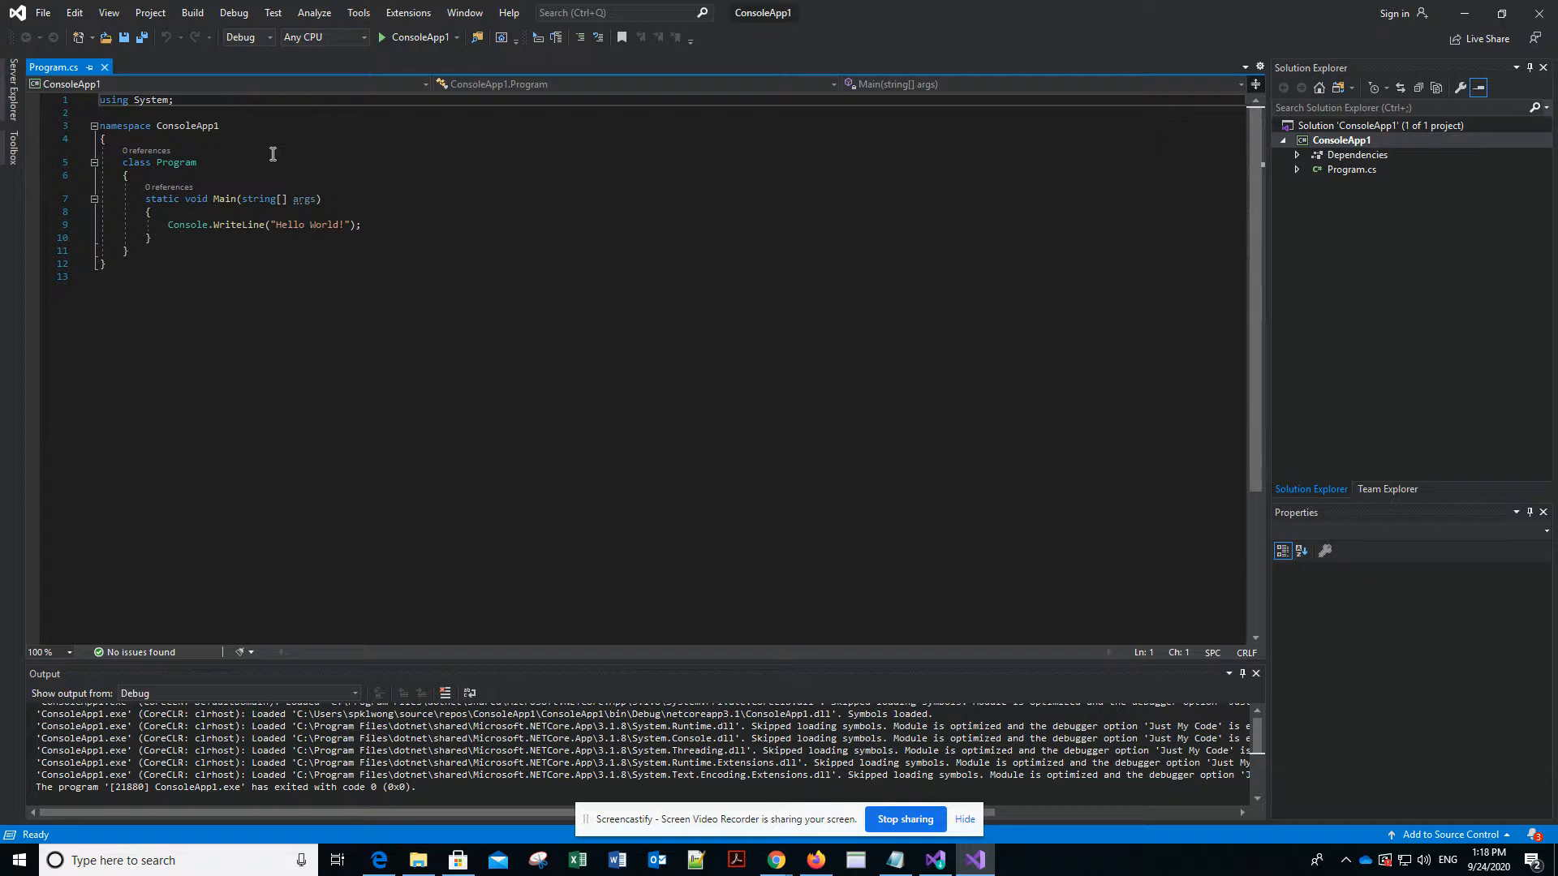
pyautogui.hotkey('alt', 'Tab')
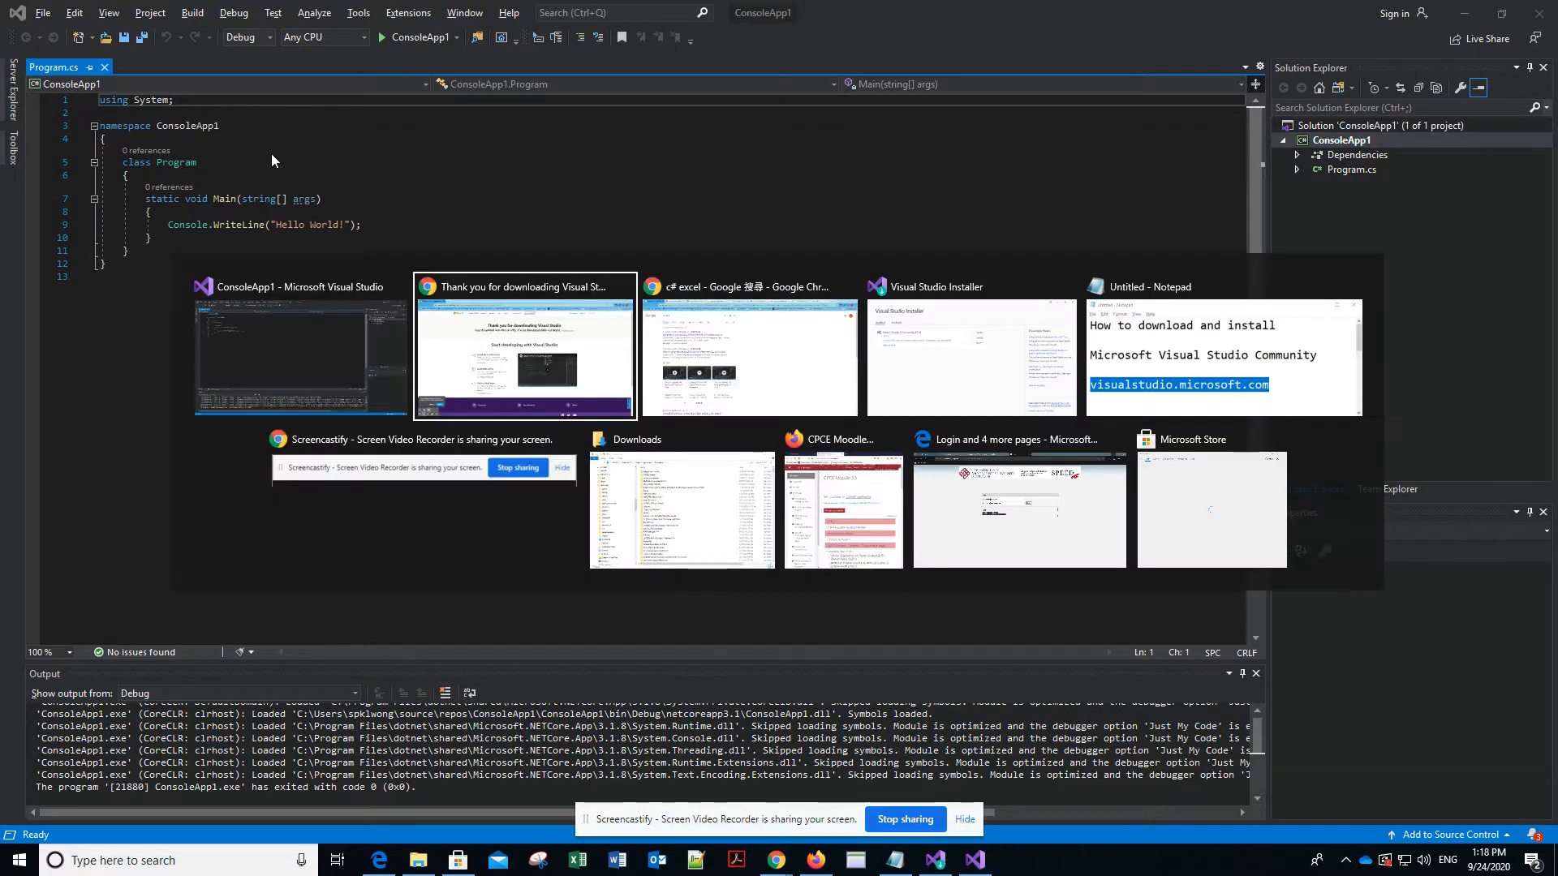
pyautogui.press('Escape')
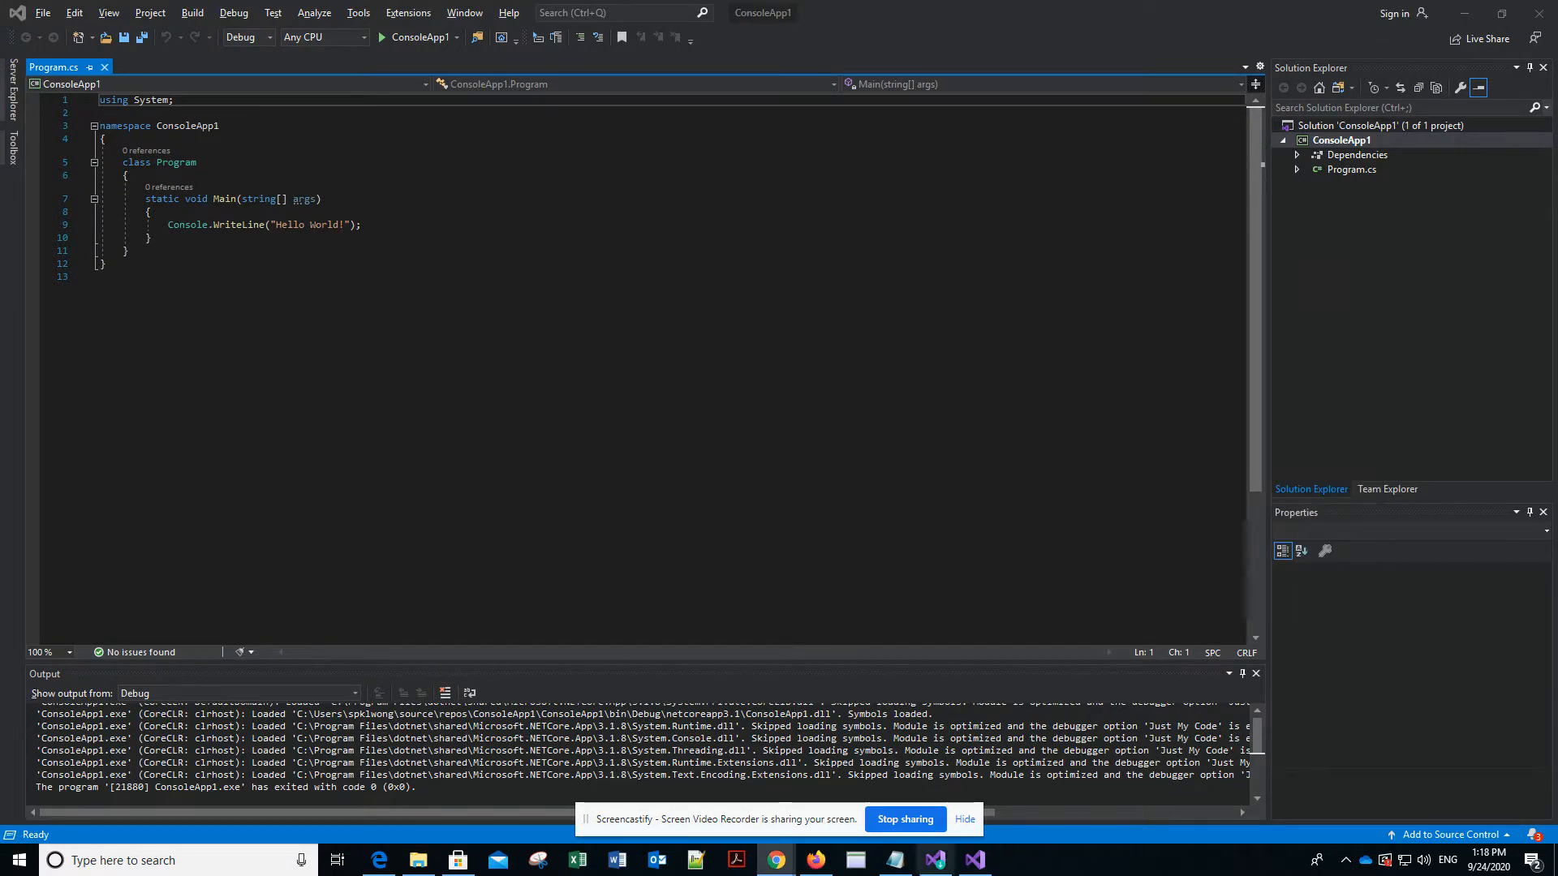
pyautogui.moveTo(897, 862)
pyautogui.moveTo(807, 816)
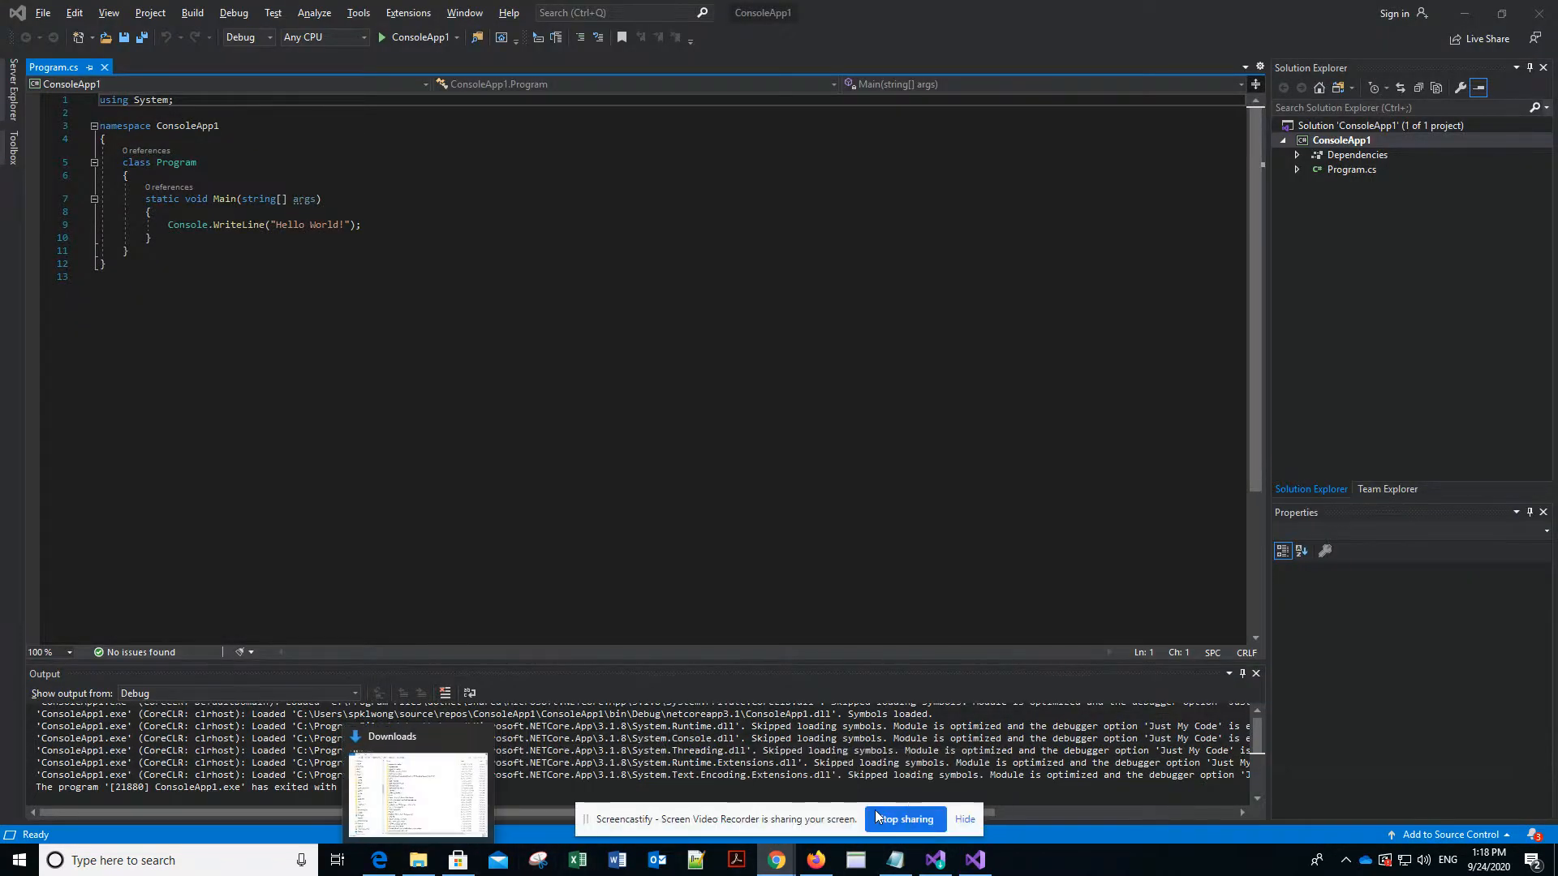